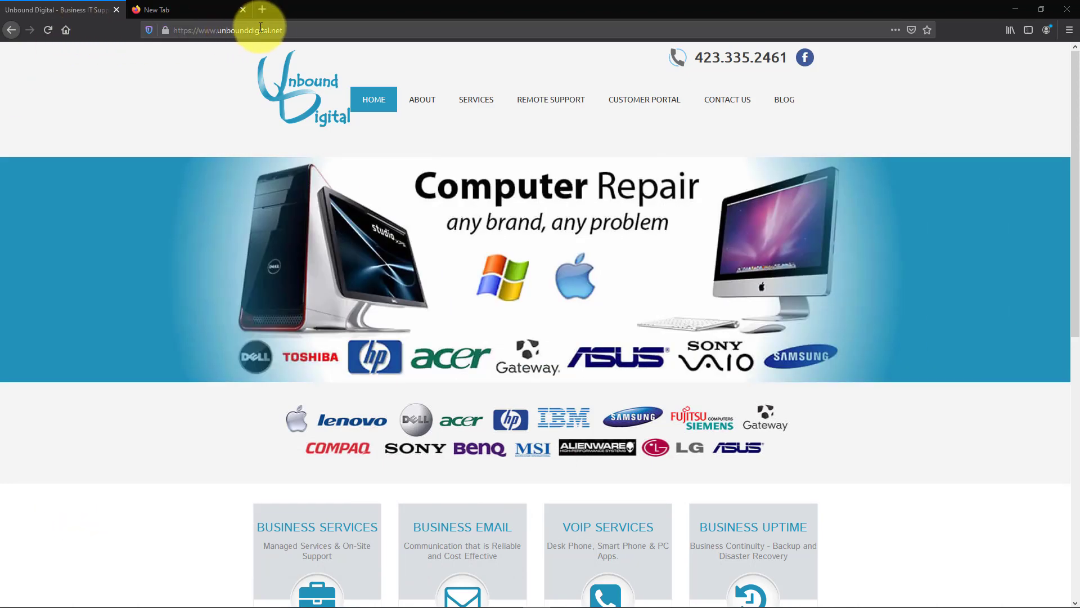
Open the UD Voice – Fax Login page from the Unbound Digital Customer Portal menu.
{"action": "left_click", "coordinate": [161, 11]}
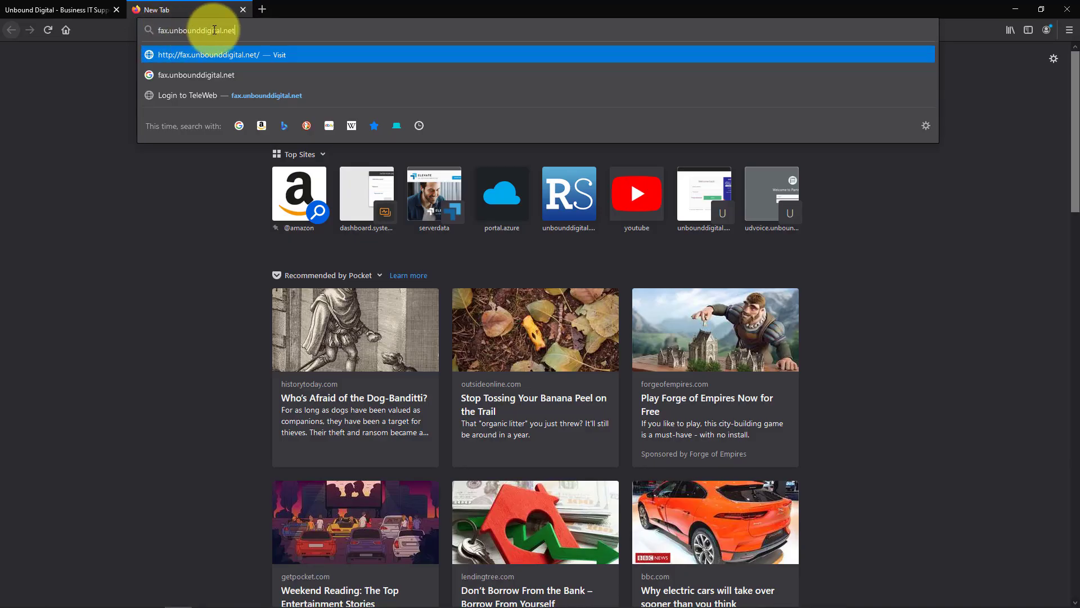
{"action": "left_click", "coordinate": [93, 15]}
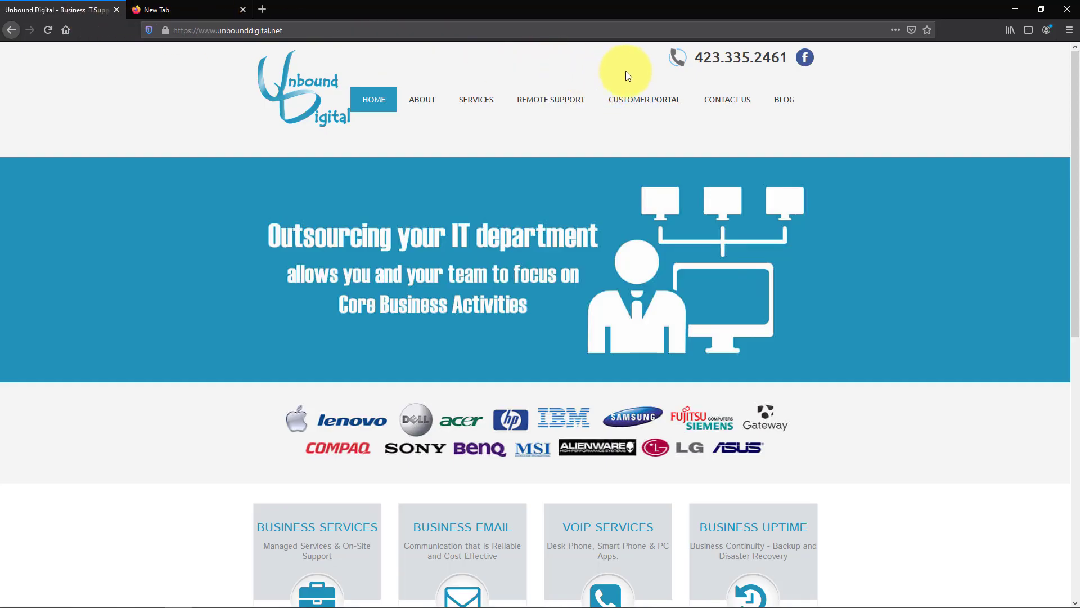
{"action": "mouse_move", "coordinate": [645, 99]}
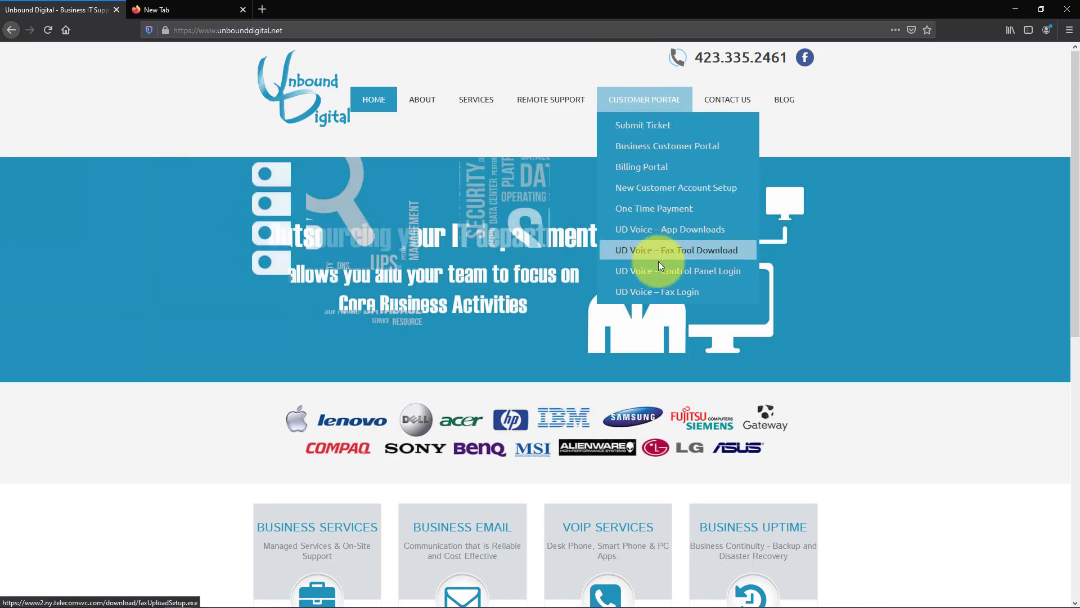
{"action": "left_click", "coordinate": [695, 303]}
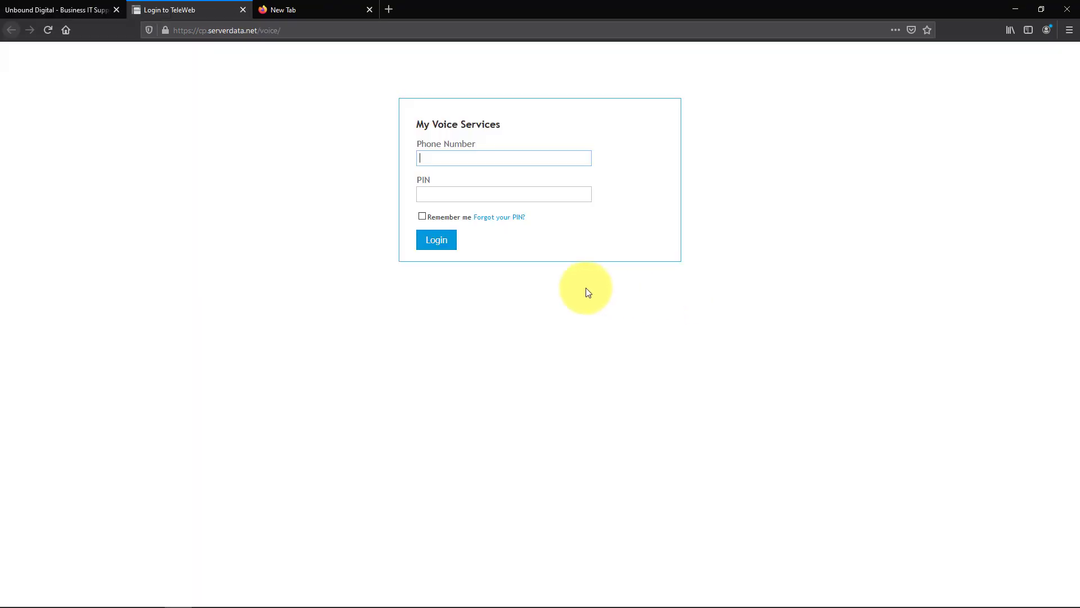
Log in to WebFax with the account's phone number and PIN.
{"action": "left_click", "coordinate": [465, 157]}
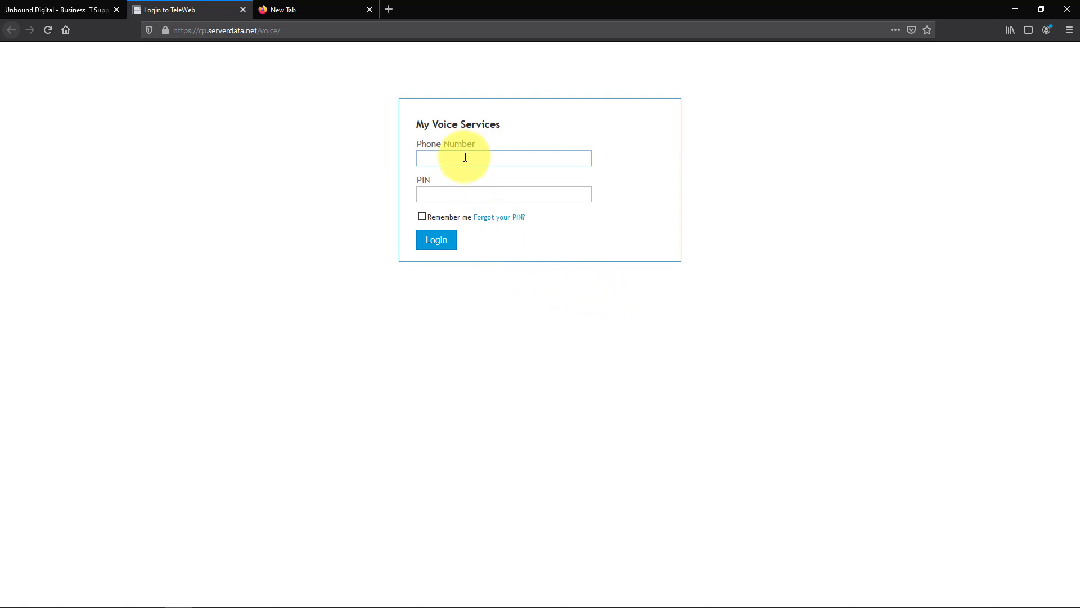
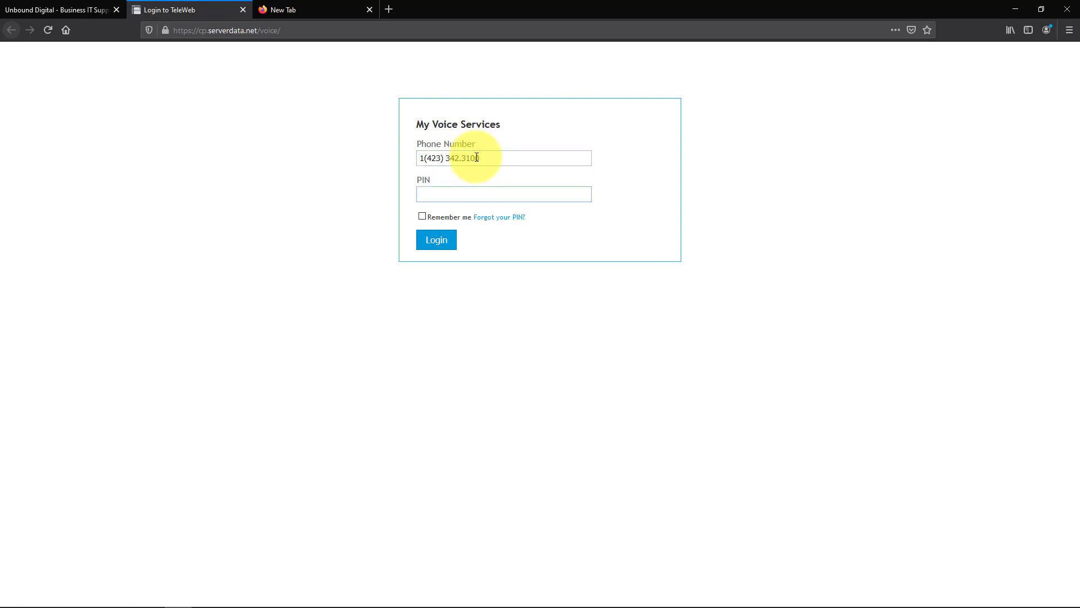
{"action": "type", "text": "•••••••"}
{"action": "left_click", "coordinate": [424, 246]}
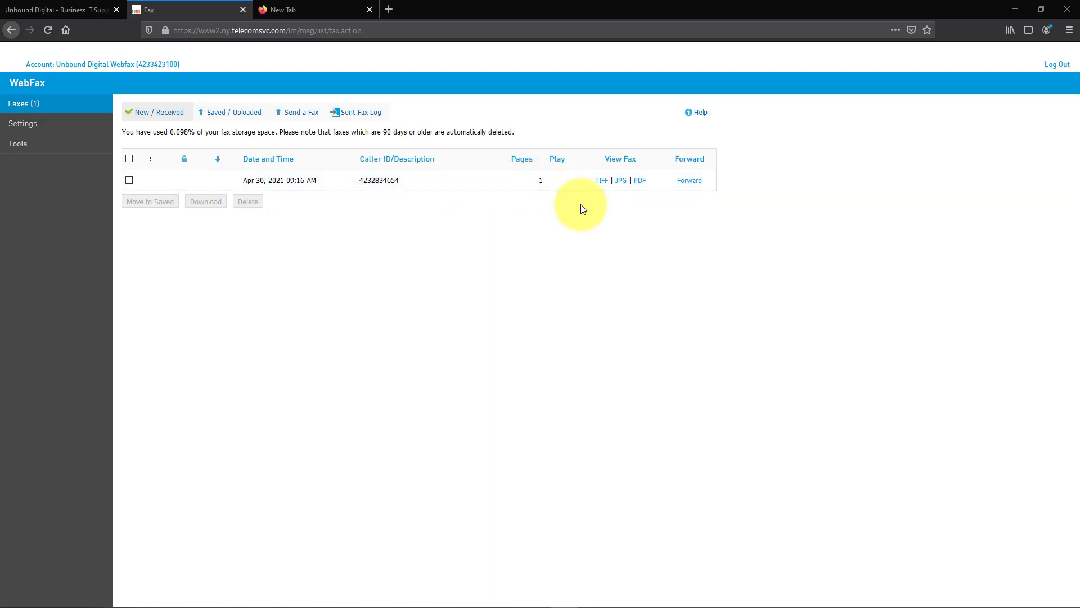
{"action": "left_click", "coordinate": [641, 181]}
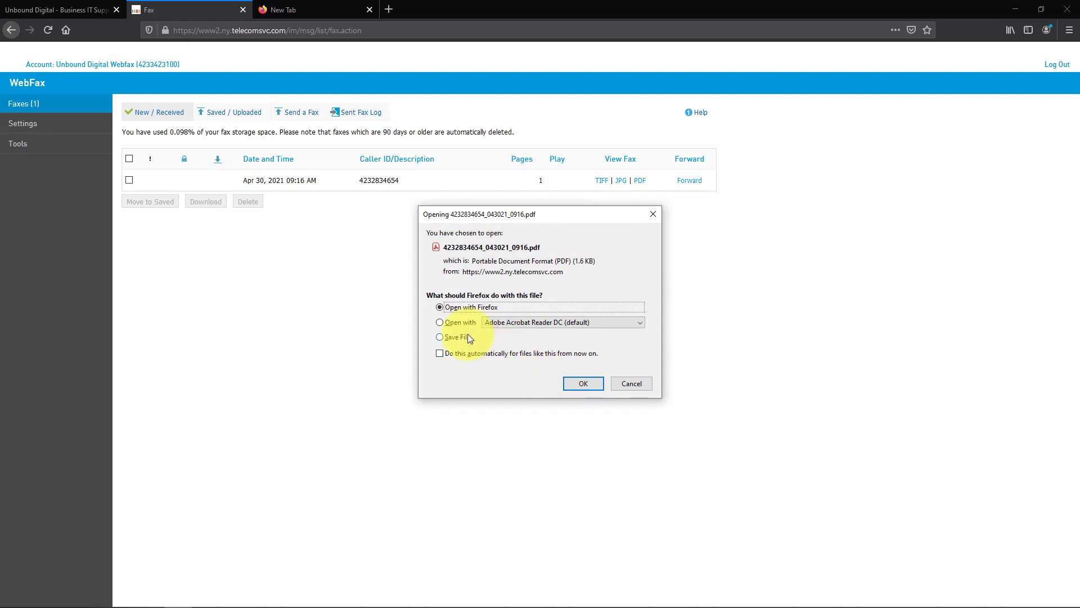
{"action": "left_click", "coordinate": [567, 382]}
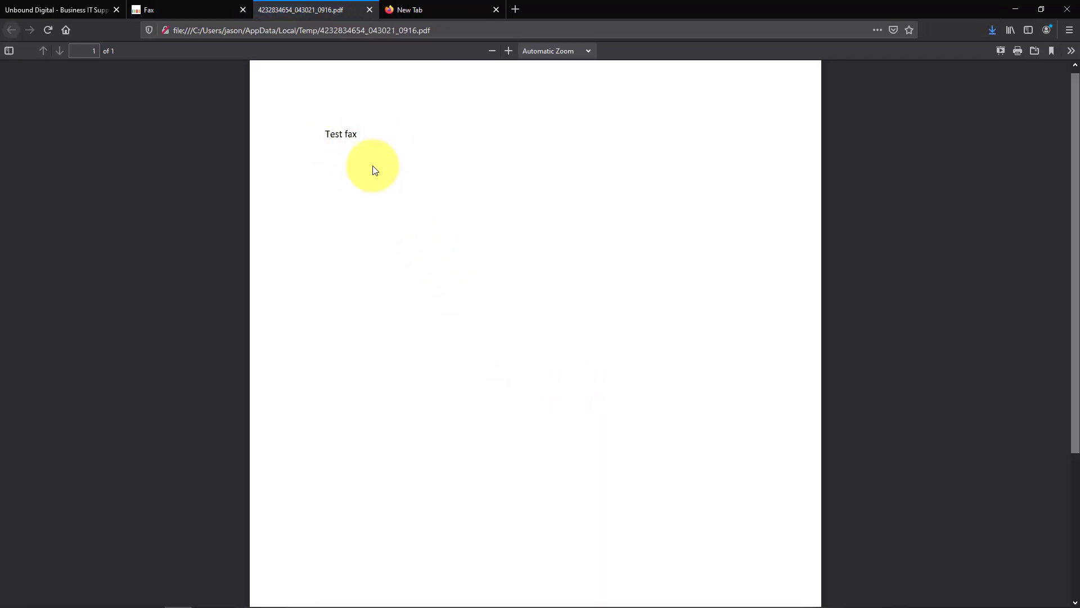
{"action": "scroll", "coordinate": [382, 178], "scroll_direction": "down", "scroll_amount": 1}
{"action": "scroll", "coordinate": [383, 169], "scroll_direction": "up", "scroll_amount": 1}
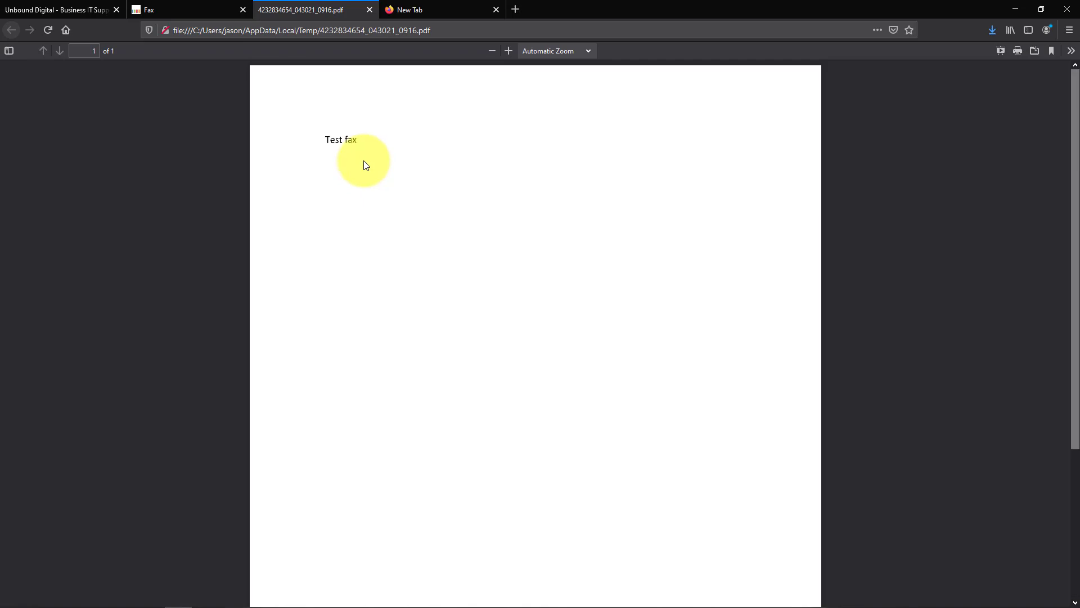
{"action": "left_click", "coordinate": [369, 10]}
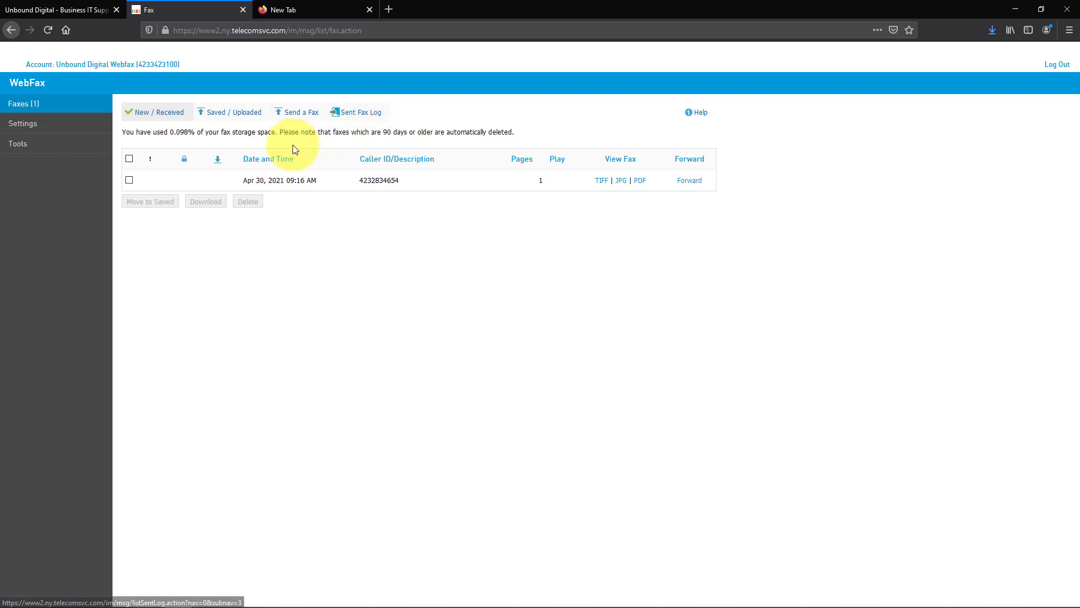
View Saved / Uploaded, then go to Send a Fax and browse for a document to attach.
{"action": "left_click", "coordinate": [233, 113]}
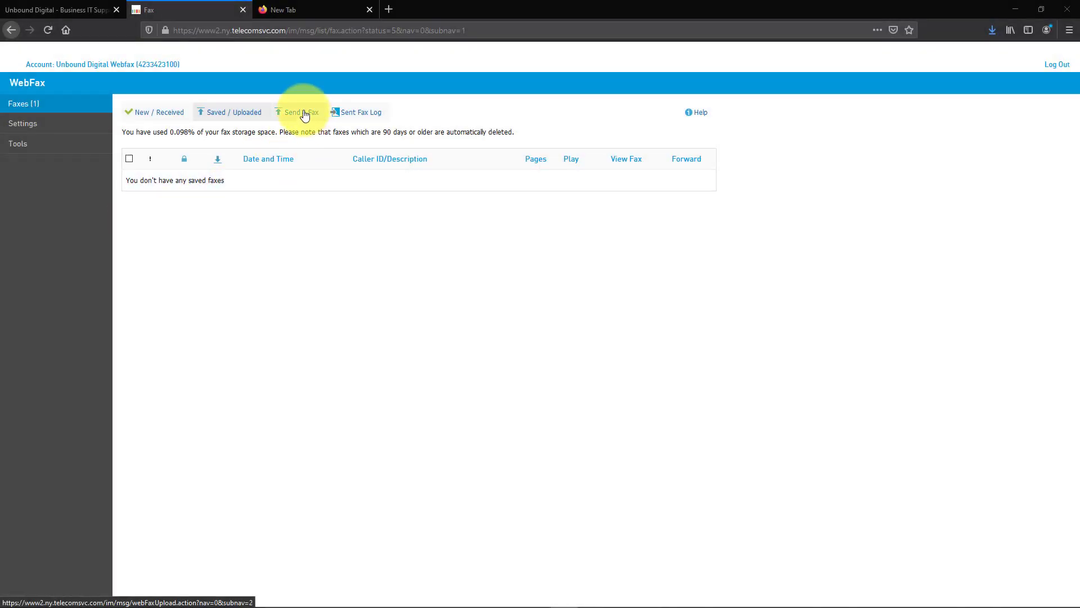
{"action": "left_click", "coordinate": [305, 115]}
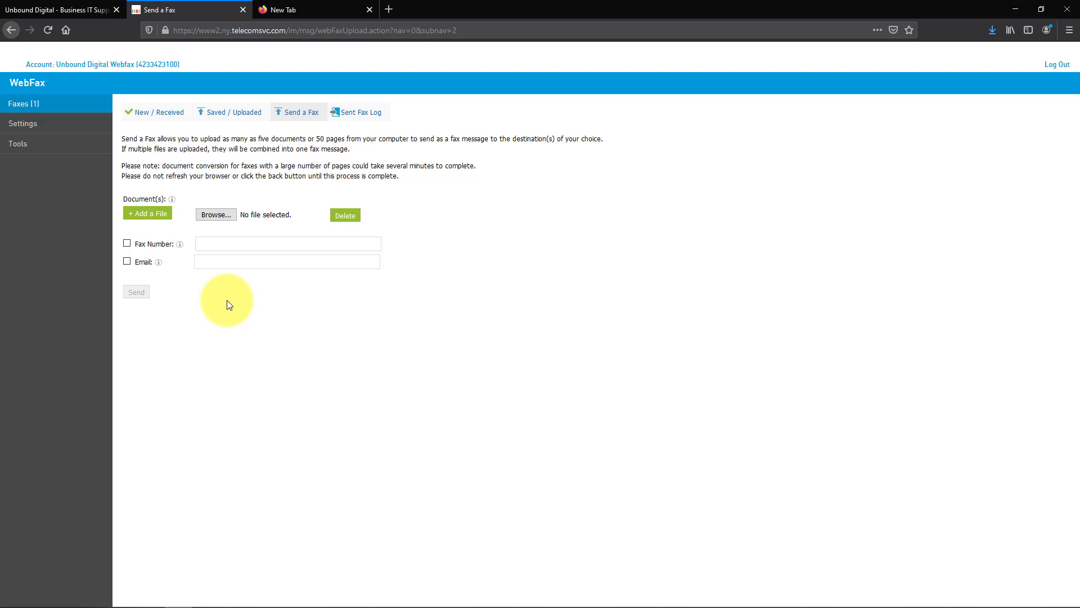
{"action": "left_click", "coordinate": [217, 215]}
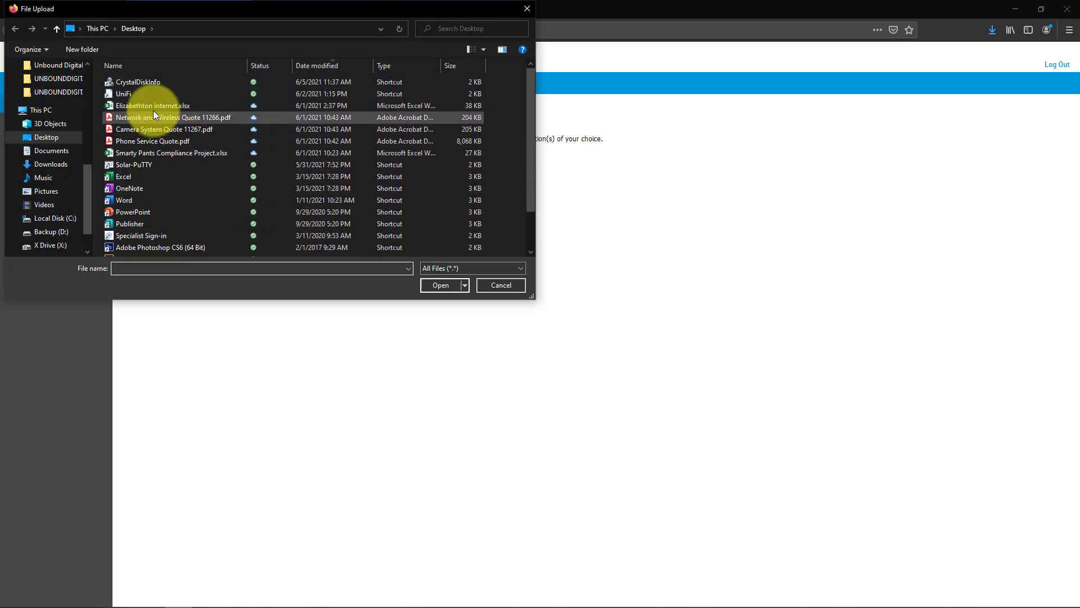
{"action": "left_click", "coordinate": [49, 164]}
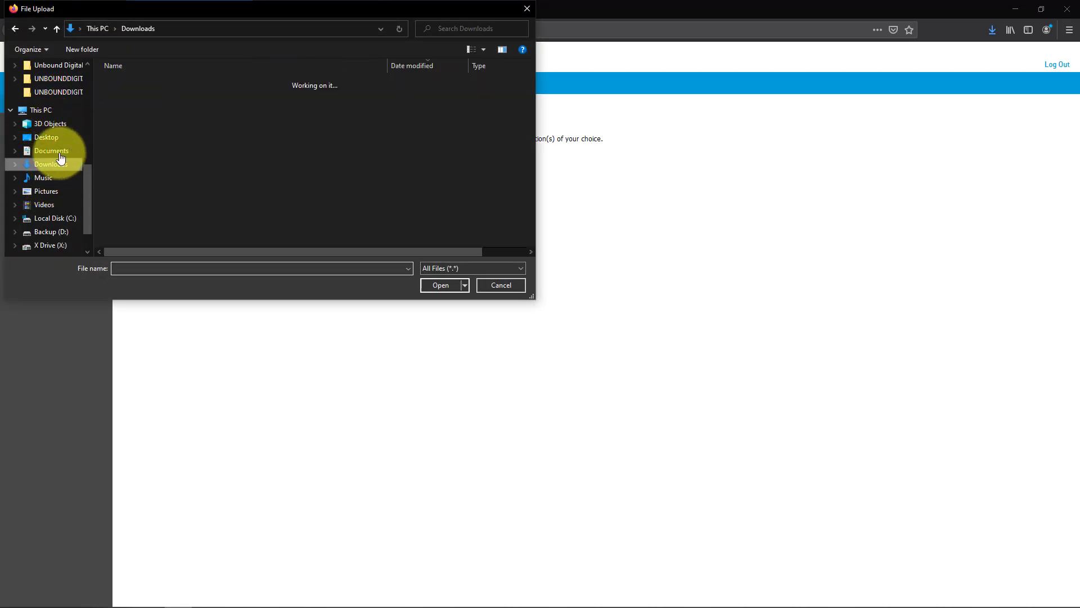
{"action": "left_click", "coordinate": [147, 96]}
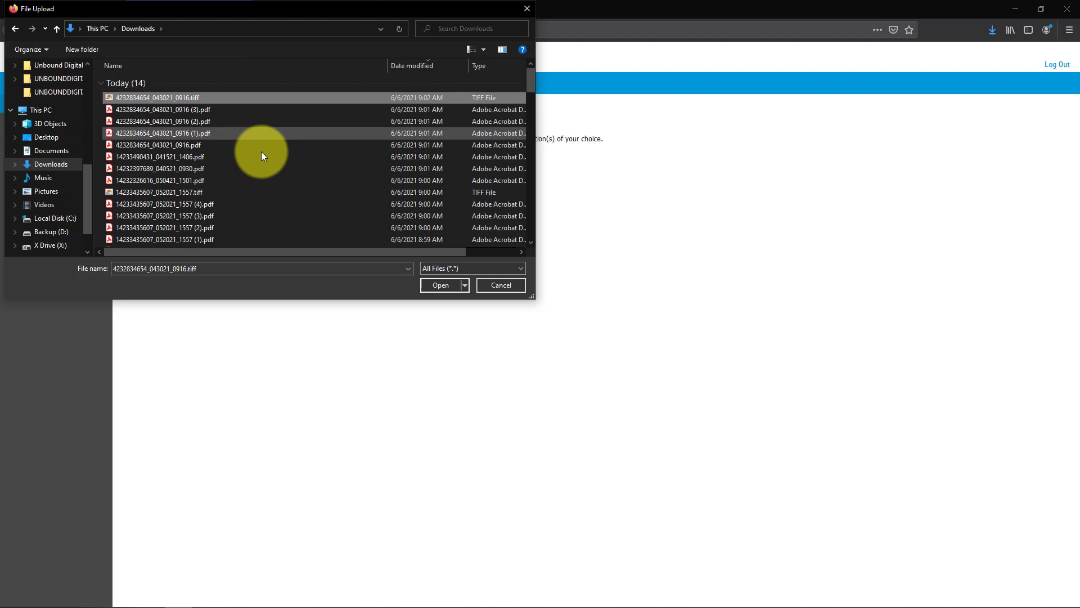
{"action": "left_click", "coordinate": [441, 284]}
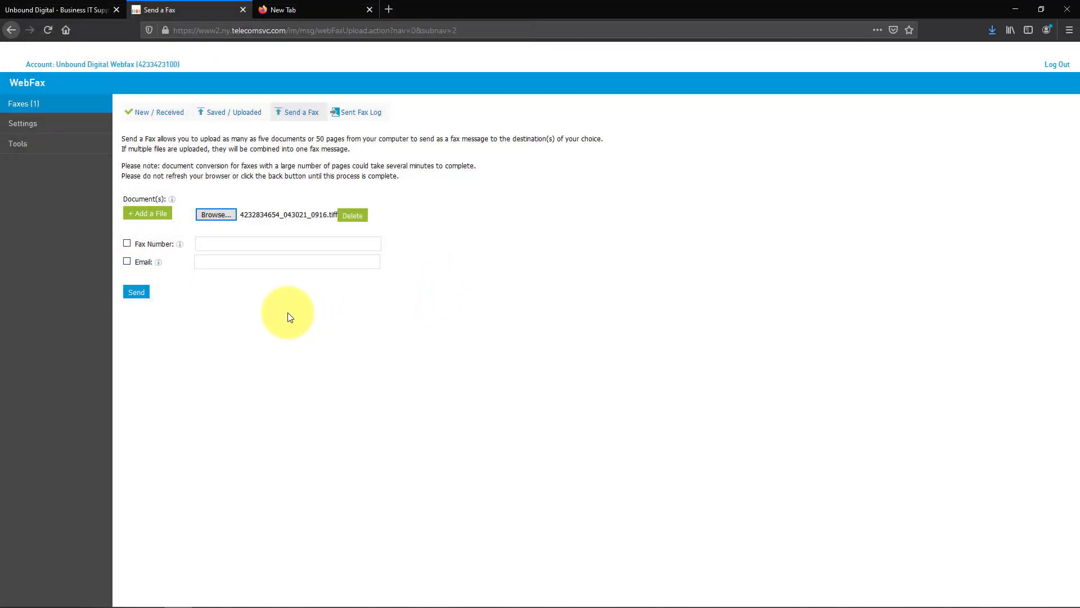
{"action": "left_click", "coordinate": [153, 215]}
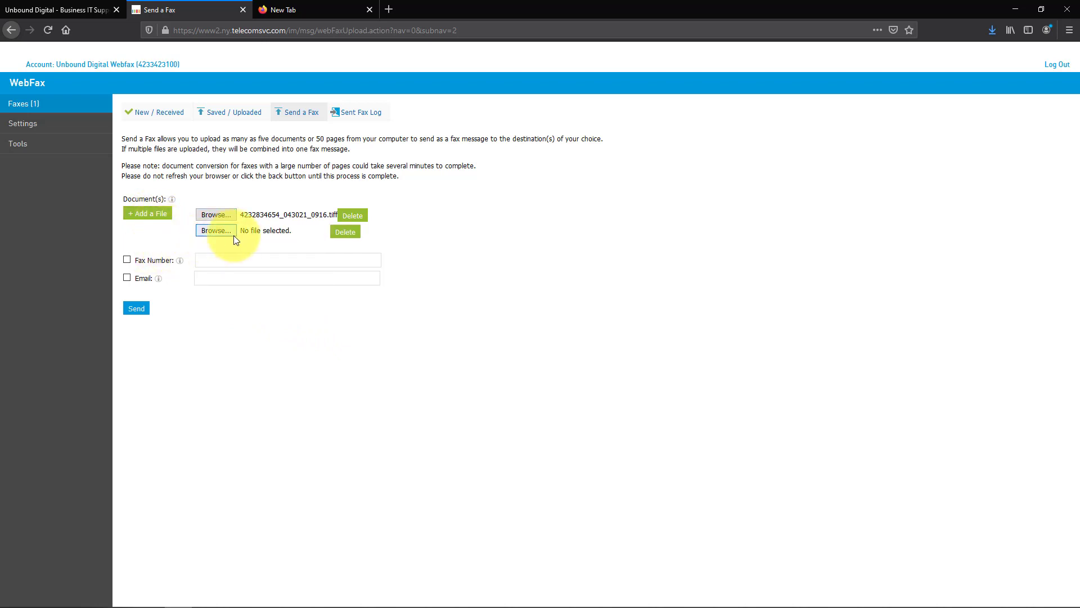
{"action": "left_click", "coordinate": [344, 232]}
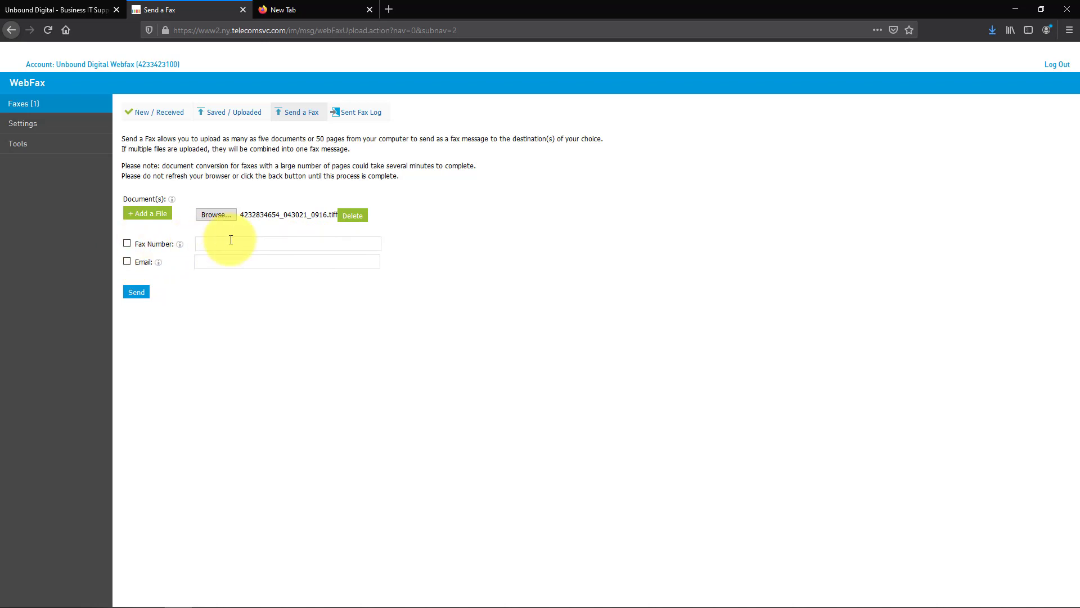
Address the fax to a destination fax number, then view the Sent Fax Log.
{"action": "left_click", "coordinate": [128, 245]}
{"action": "left_click", "coordinate": [208, 244]}
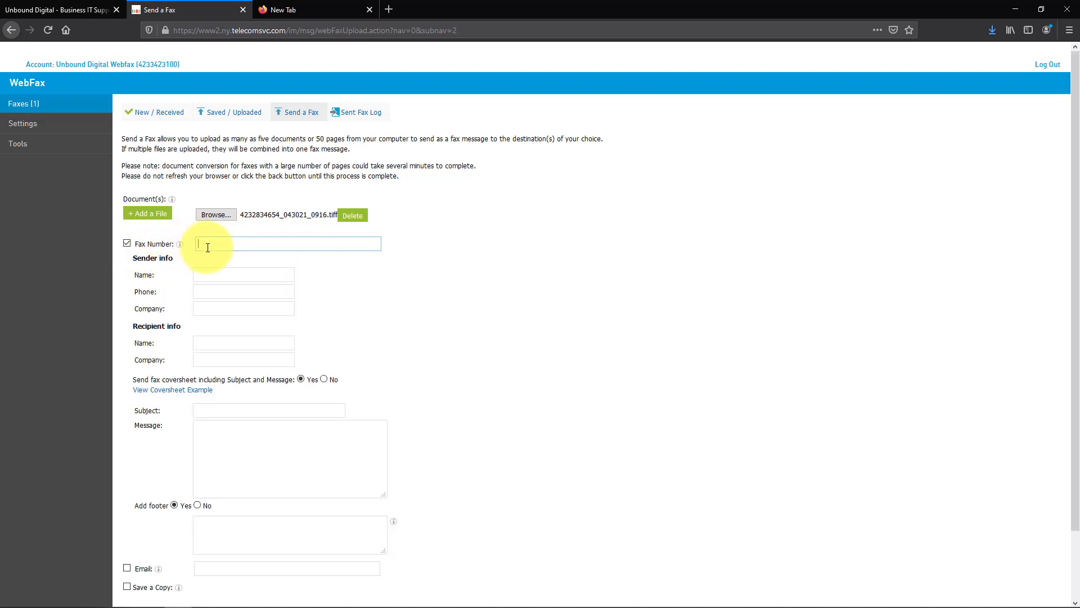
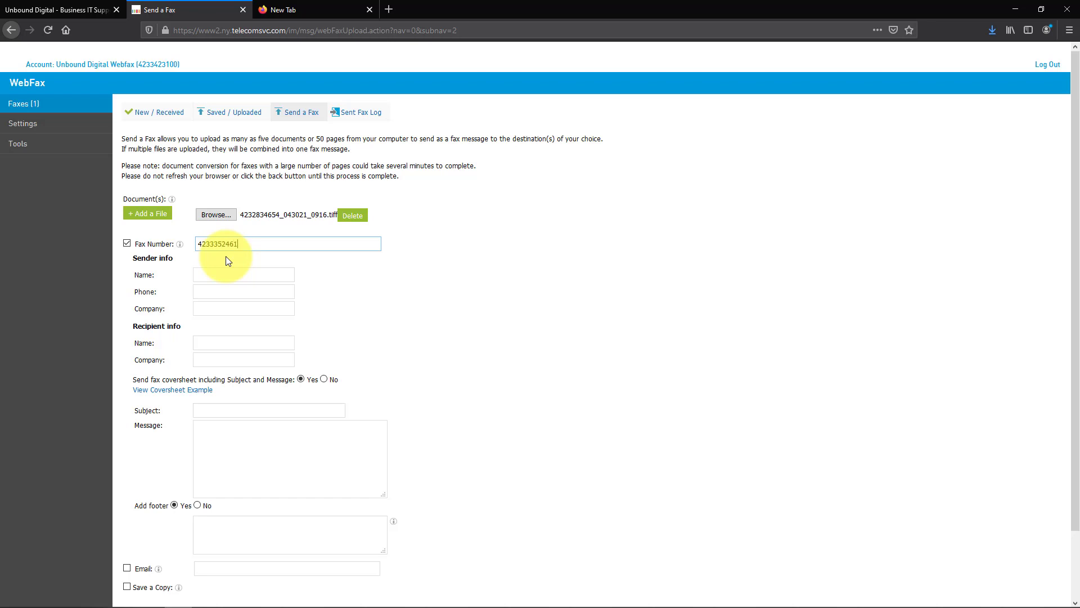
{"action": "left_click", "coordinate": [245, 274]}
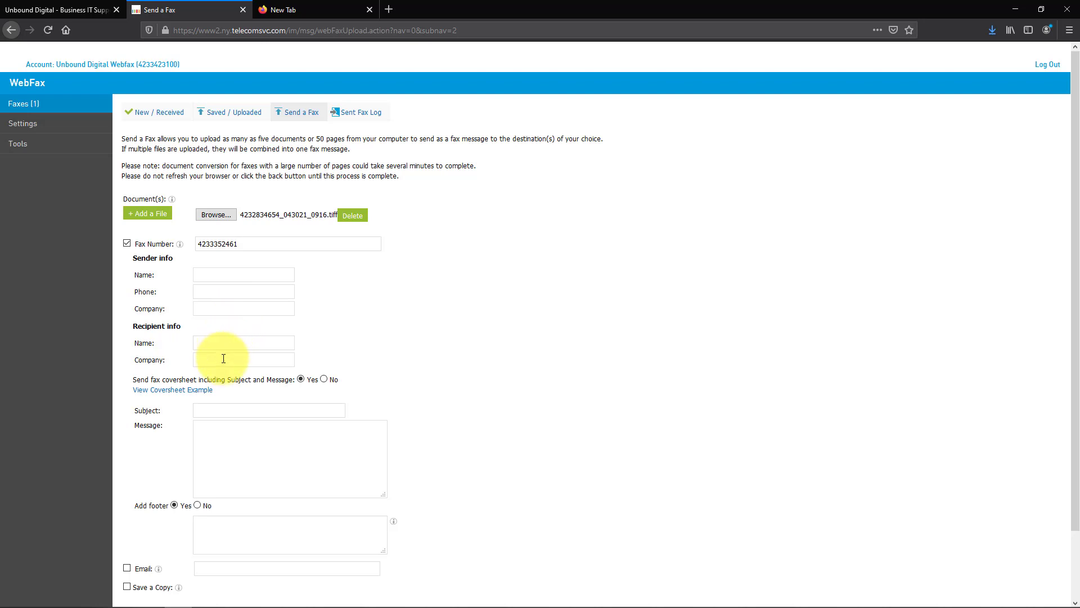
{"action": "scroll", "coordinate": [224, 359], "scroll_direction": "down", "scroll_amount": 2}
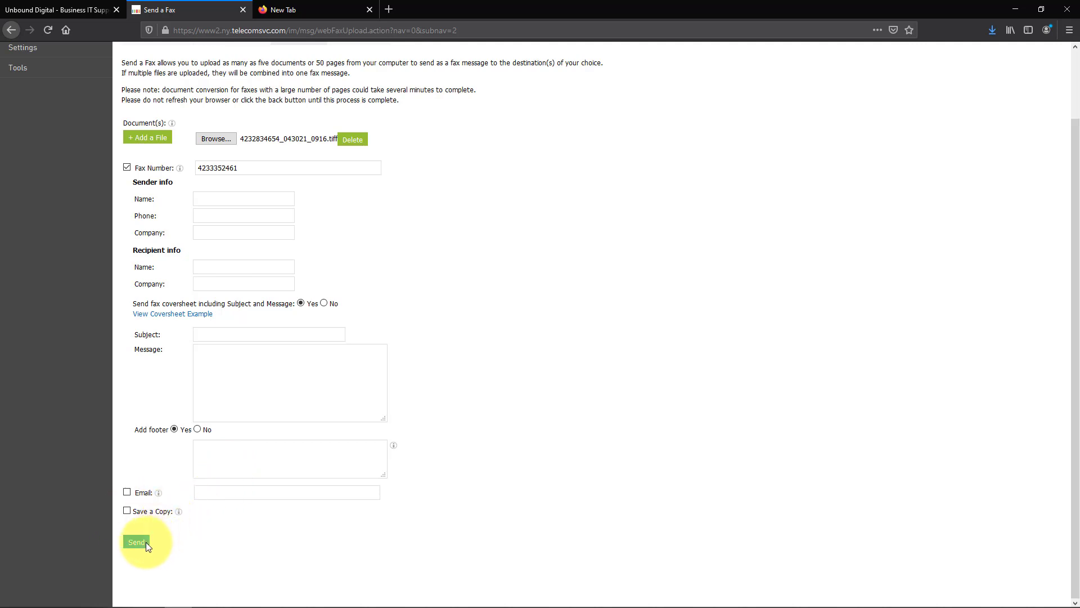
{"action": "scroll", "coordinate": [309, 477], "scroll_direction": "up", "scroll_amount": 2}
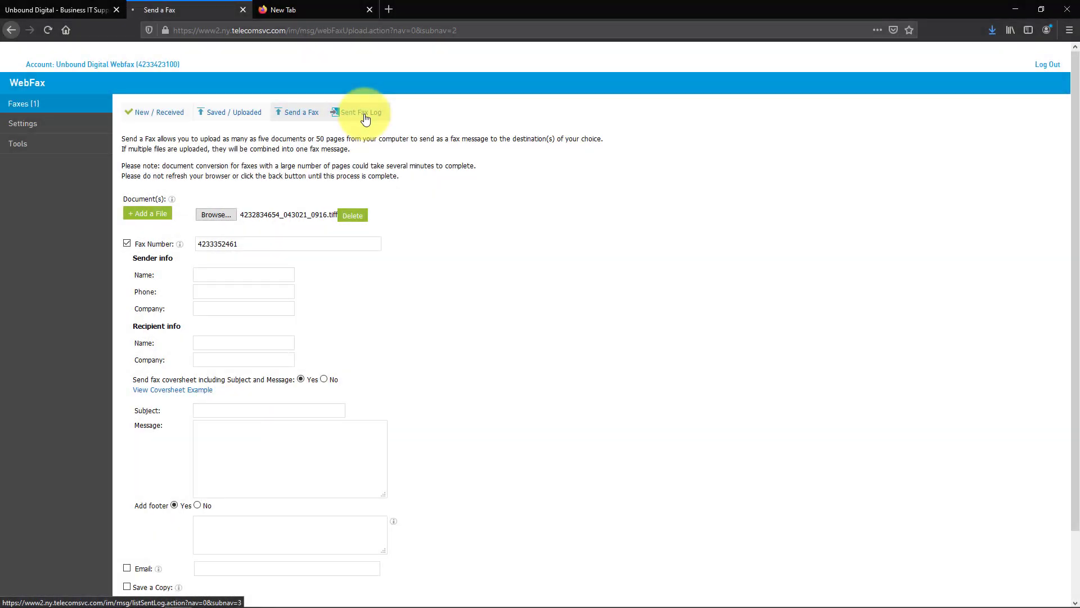
{"action": "left_click", "coordinate": [364, 115]}
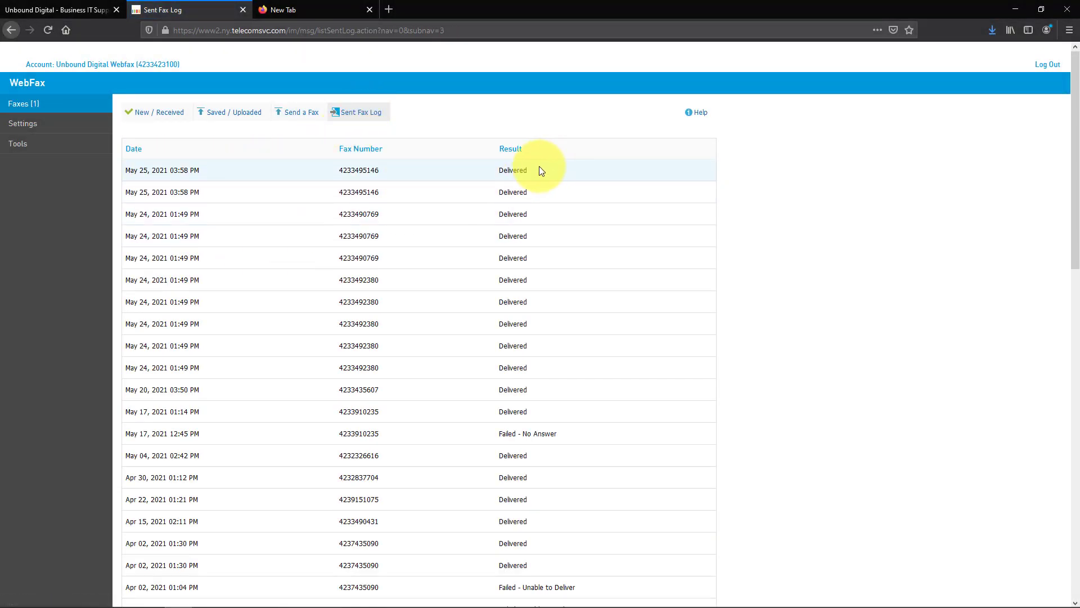
Highlight the Delivered, Failed - No Answer and Failed - Unable to Deliver results in the log.
{"action": "left_click_drag", "start_coordinate": [540, 167], "coordinate": [482, 170]}
{"action": "left_click", "coordinate": [561, 447]}
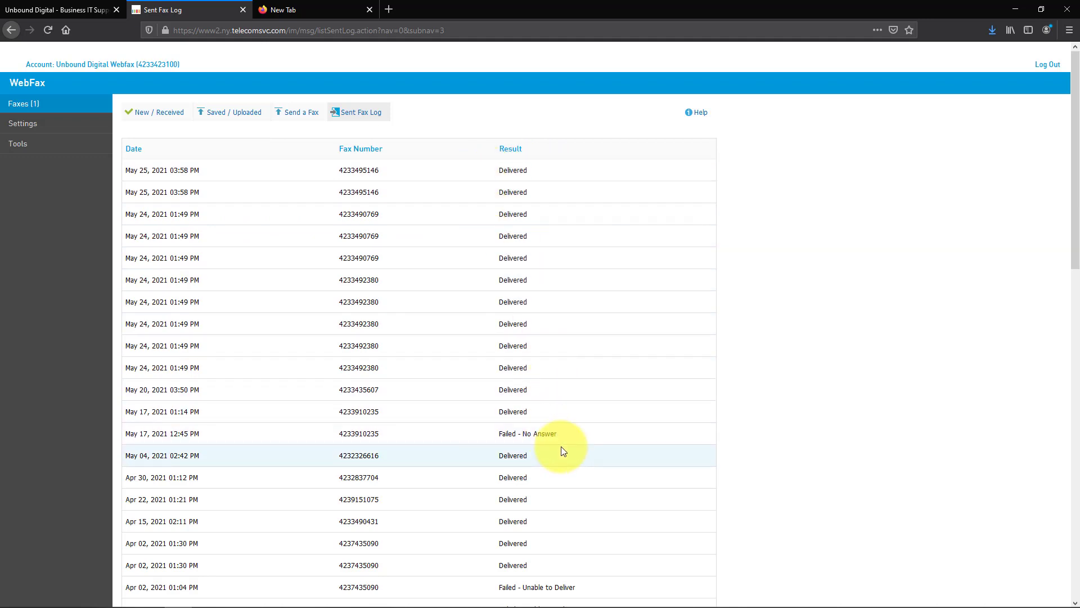
{"action": "left_click_drag", "start_coordinate": [562, 447], "coordinate": [512, 441]}
{"action": "left_click", "coordinate": [594, 526]}
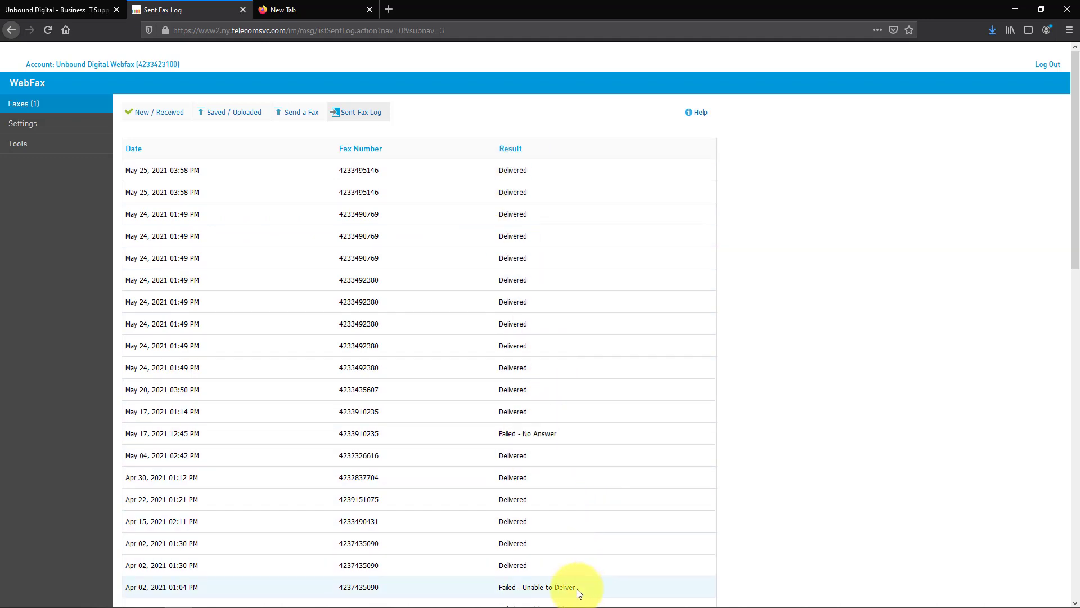
{"action": "left_click_drag", "start_coordinate": [577, 590], "coordinate": [500, 587]}
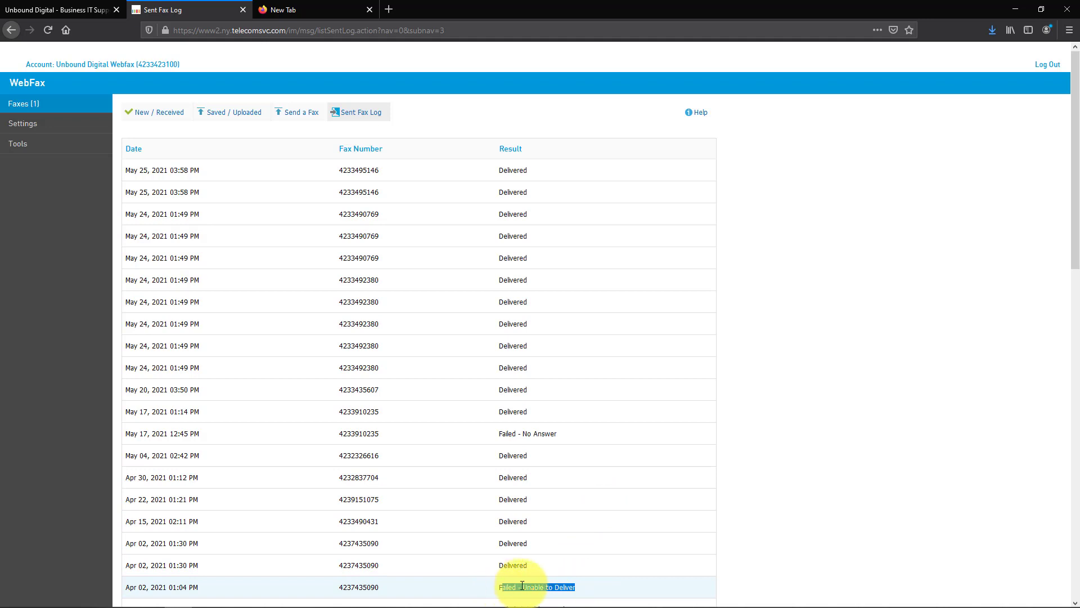
{"action": "left_click", "coordinate": [558, 583]}
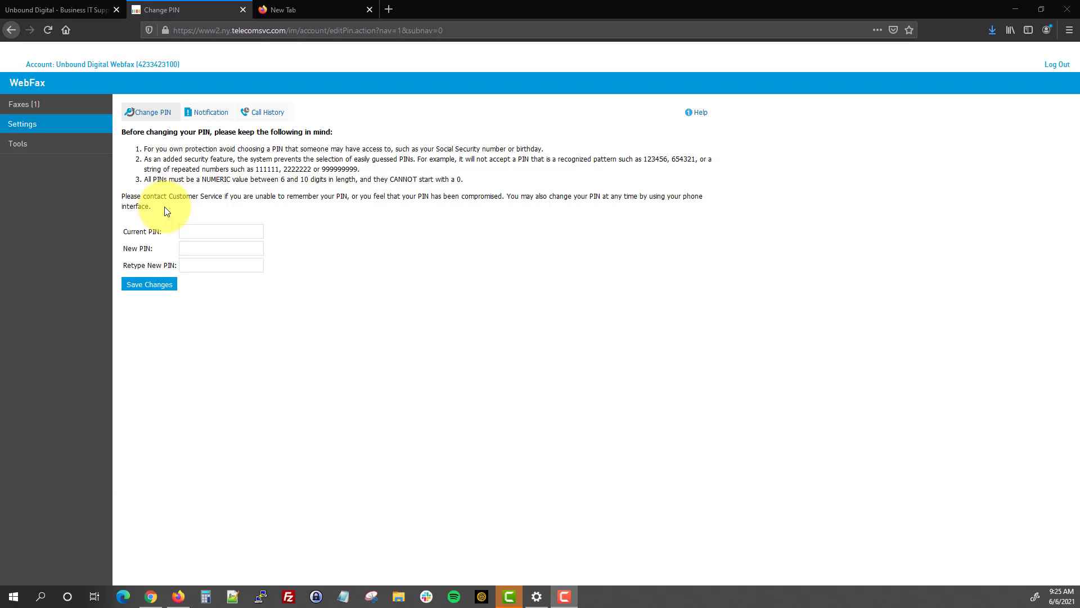
Switch to the Notification settings, showing email notification On and faxes attached as PDF.
{"action": "left_click", "coordinate": [211, 119]}
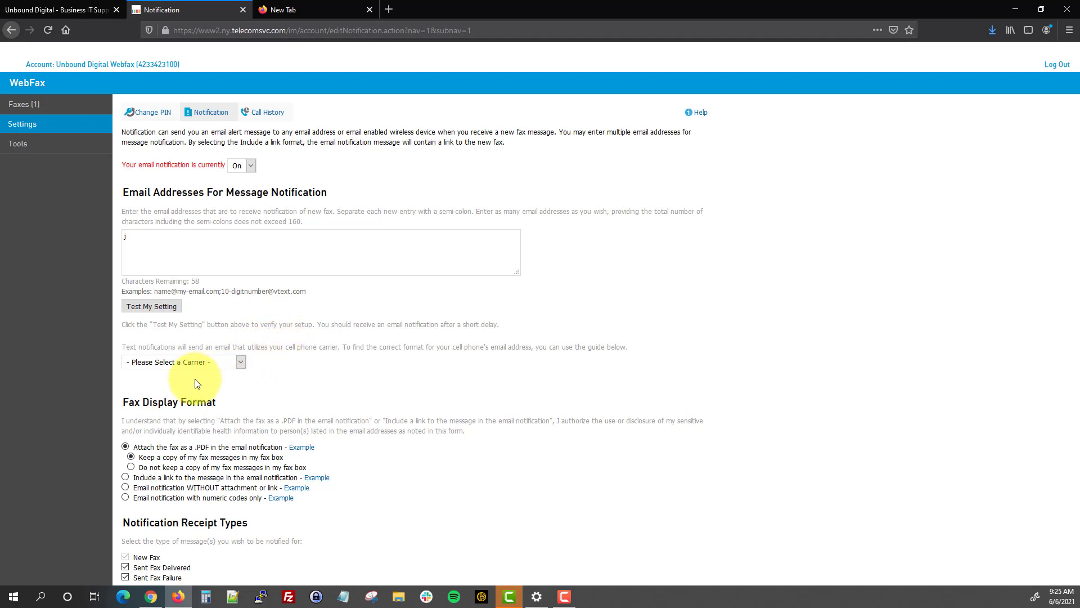
Open and dismiss the mobile carrier list, then switch to the Call History page.
{"action": "left_click", "coordinate": [174, 363]}
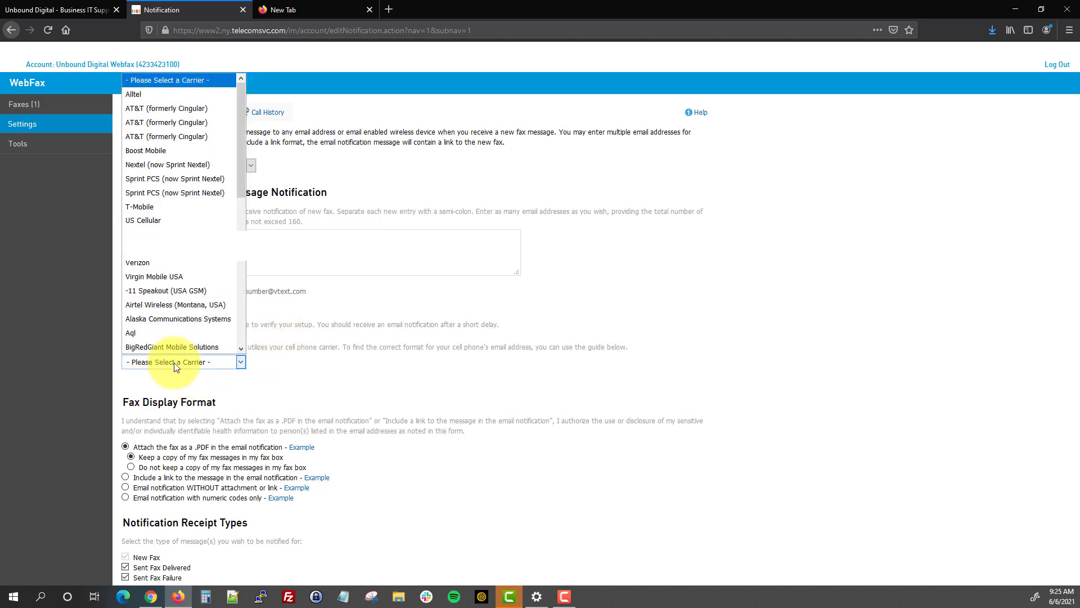
{"action": "left_click", "coordinate": [174, 362]}
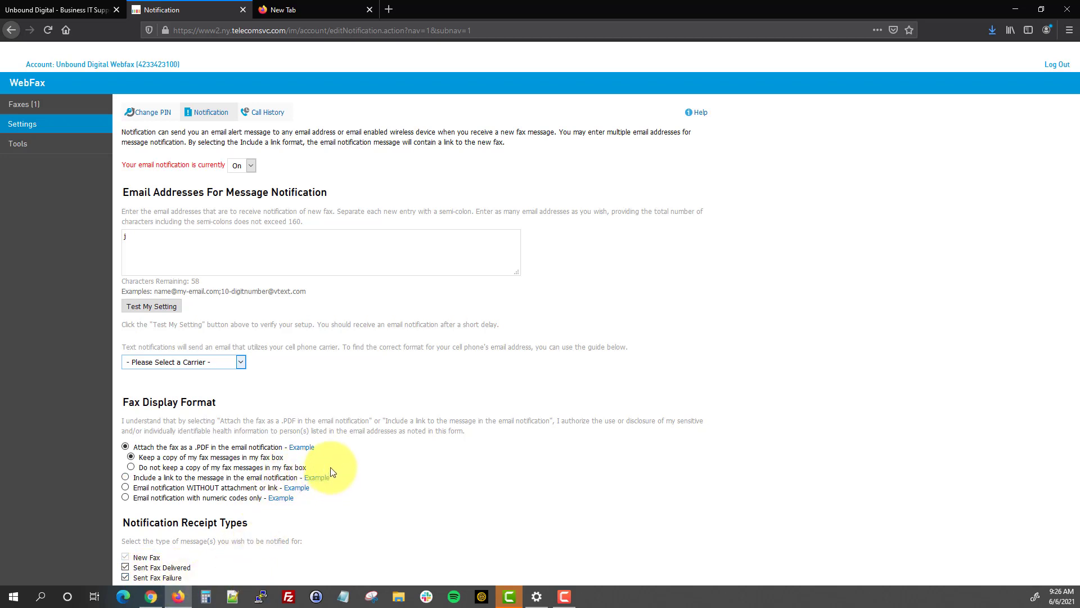
{"action": "left_click", "coordinate": [272, 117]}
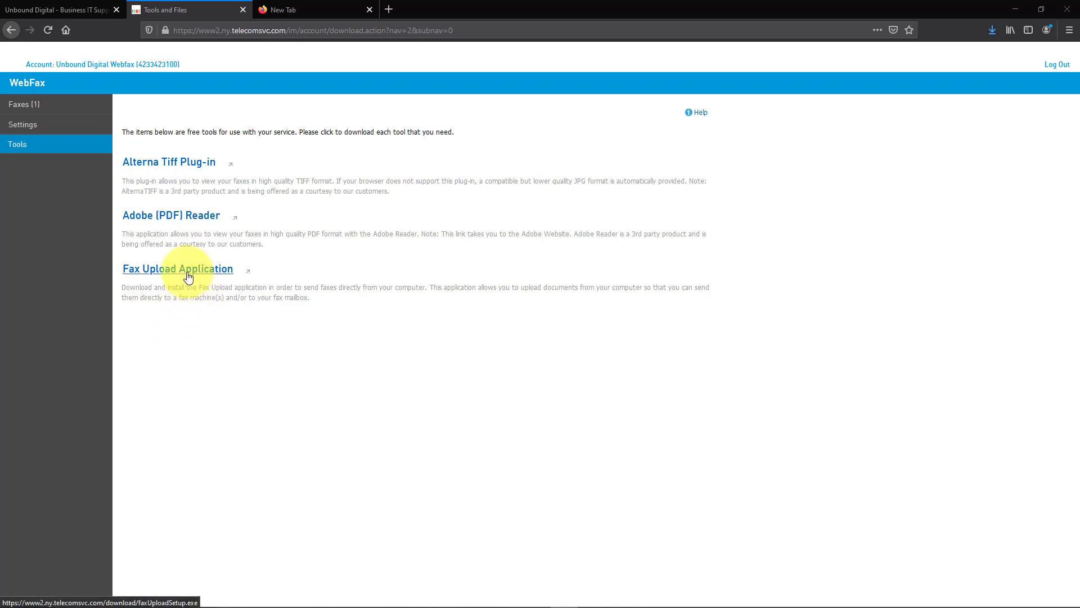
Switch back to the Unbound Digital homepage tab.
{"action": "left_click", "coordinate": [72, 15]}
{"action": "mouse_move", "coordinate": [648, 104]}
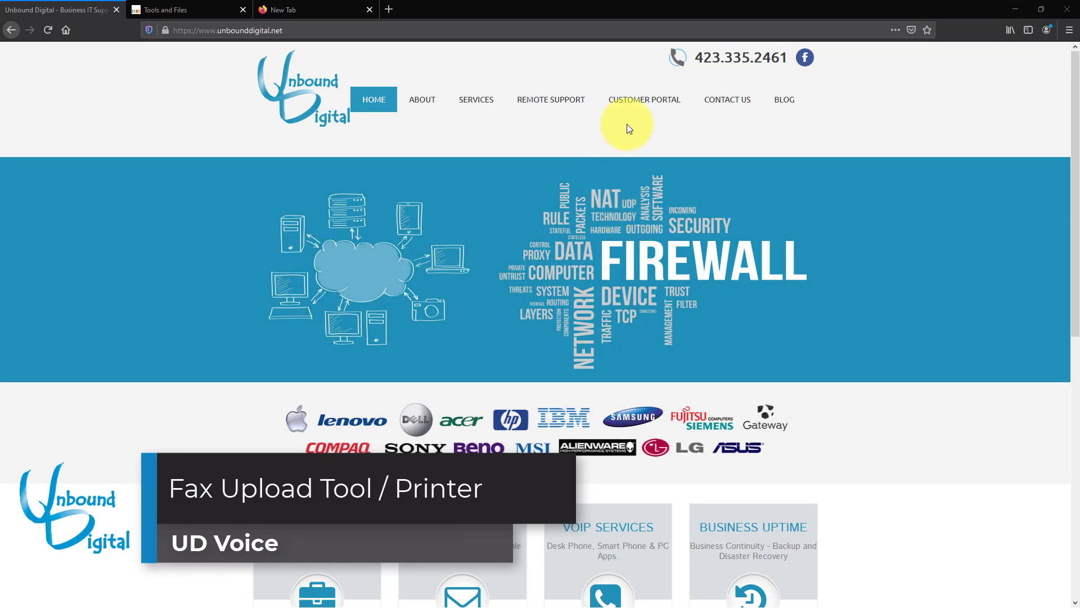
Download faxUploadSetup(1).exe via Customer Portal's UD Voice – Fax Tool Download and launch it.
{"action": "mouse_move", "coordinate": [635, 107]}
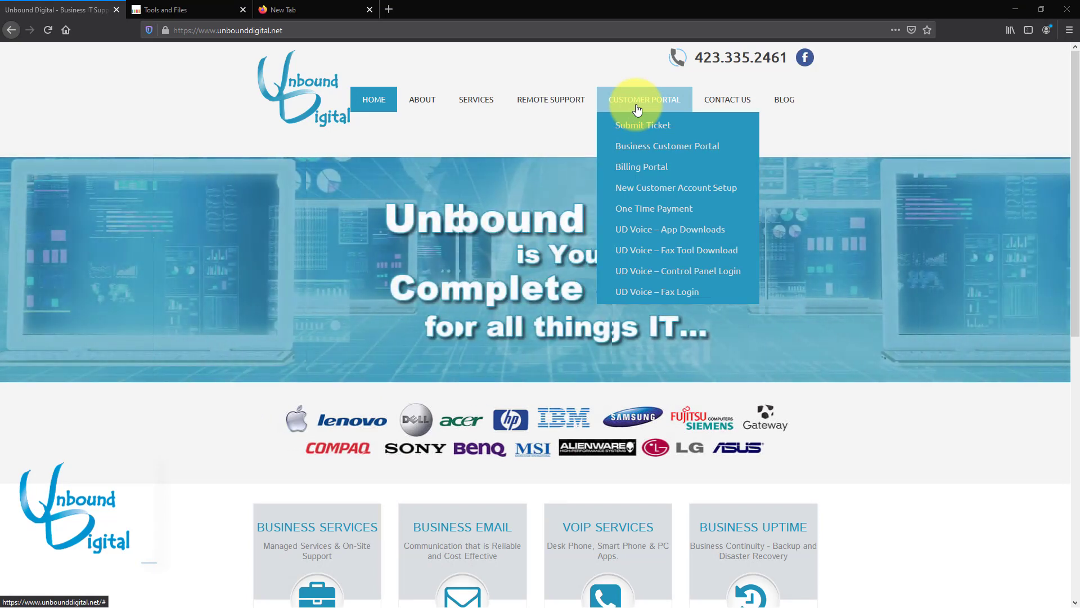
{"action": "left_click", "coordinate": [722, 255]}
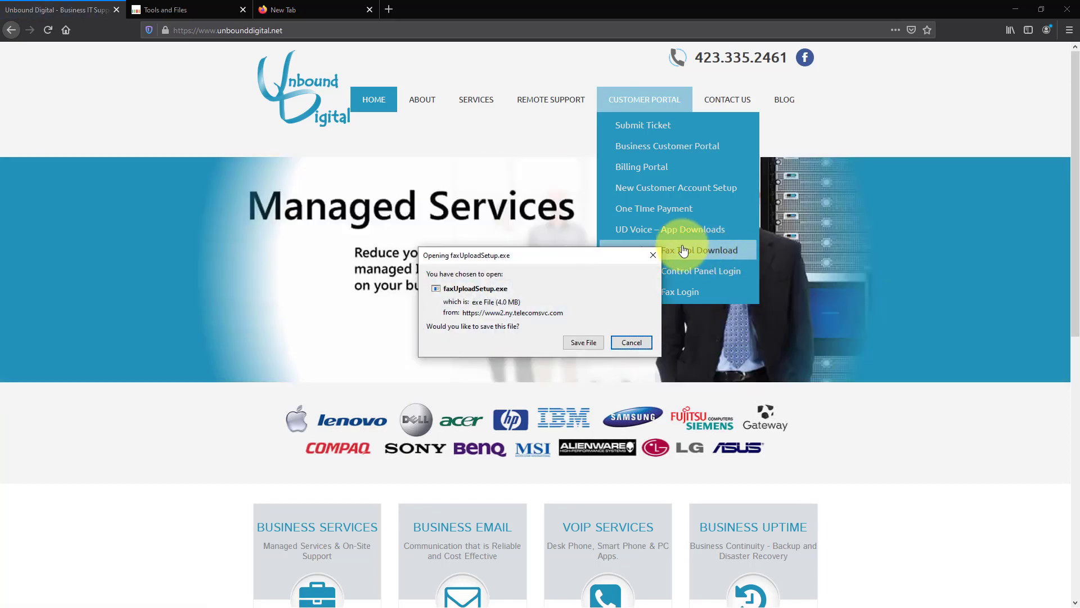
{"action": "left_click", "coordinate": [584, 343]}
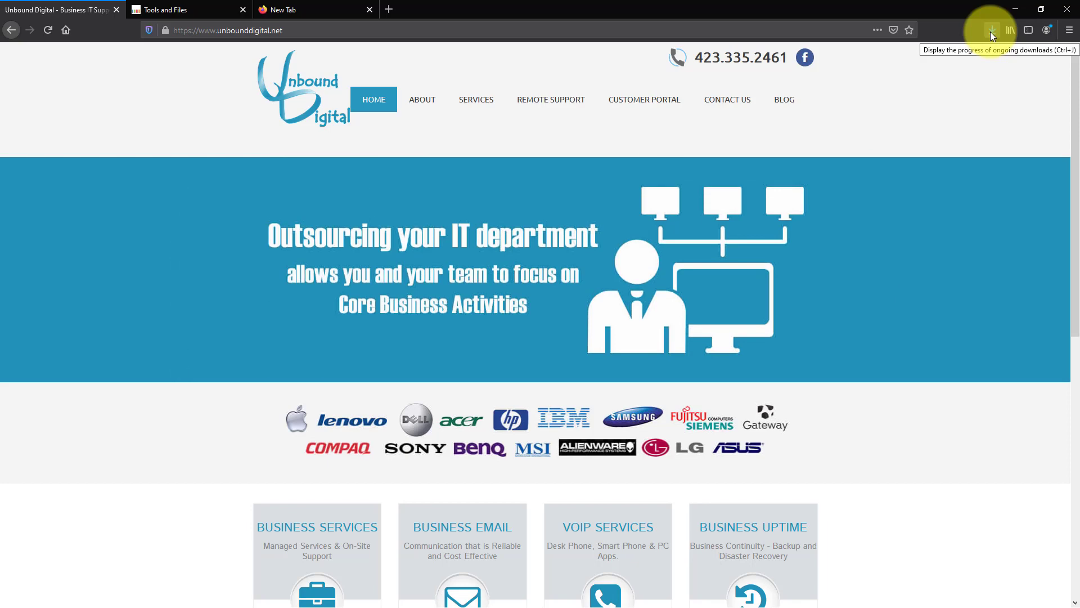
{"action": "left_click", "coordinate": [992, 32]}
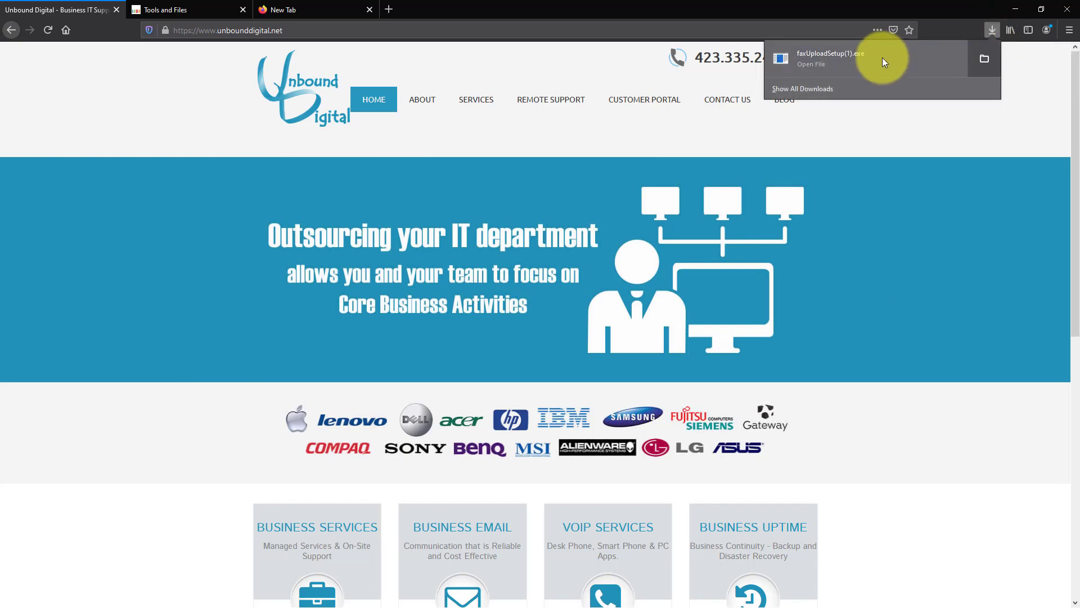
{"action": "left_click", "coordinate": [840, 56]}
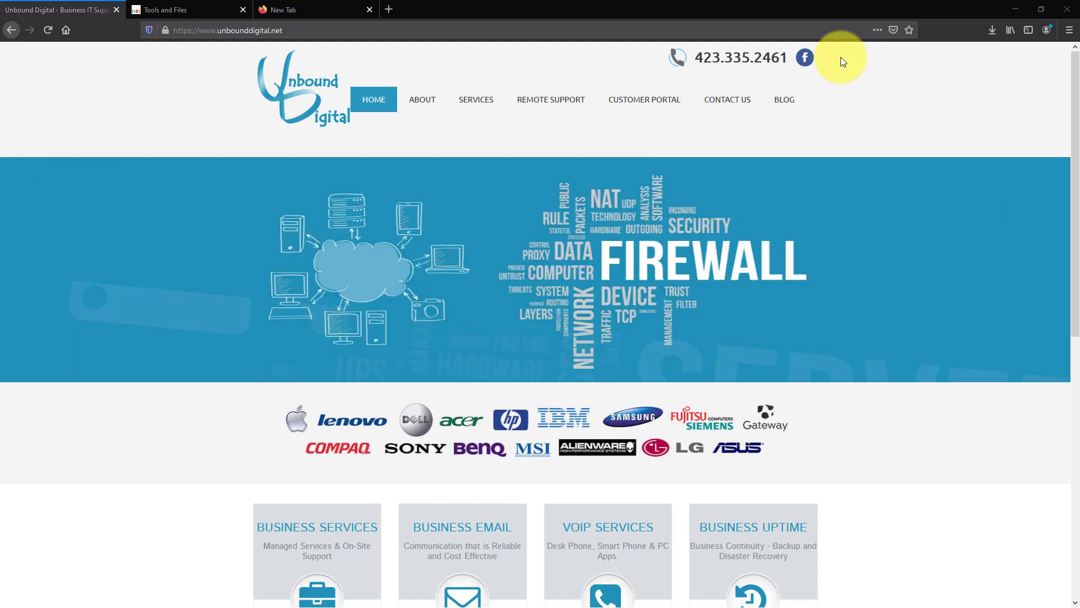
Install FaxUpload 4.0.0 with the default location and program folder, entering the fax account number.
{"action": "left_click", "coordinate": [1016, 7]}
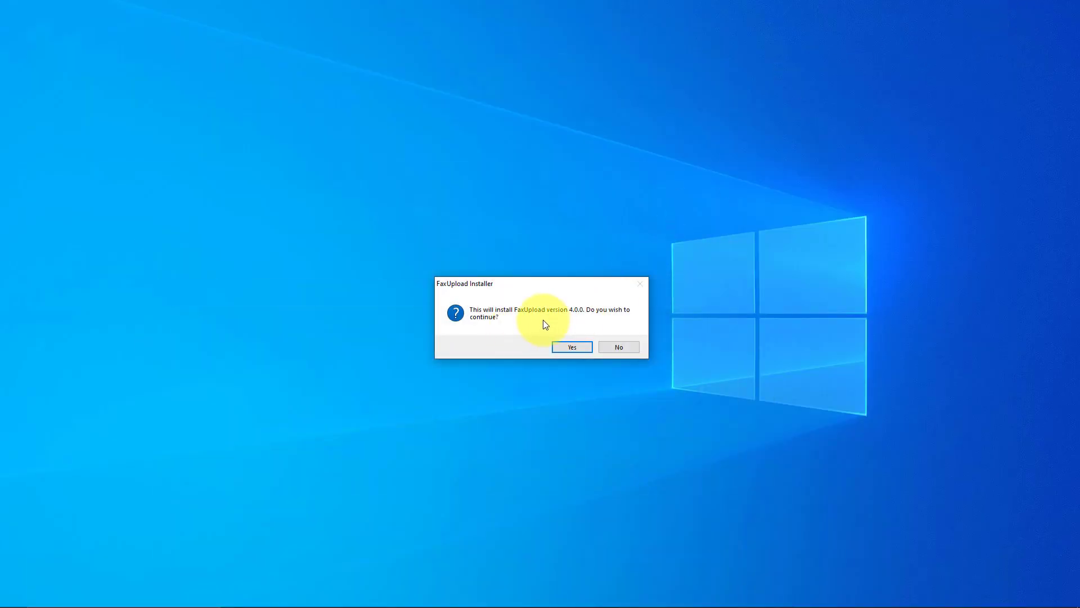
{"action": "left_click", "coordinate": [560, 348]}
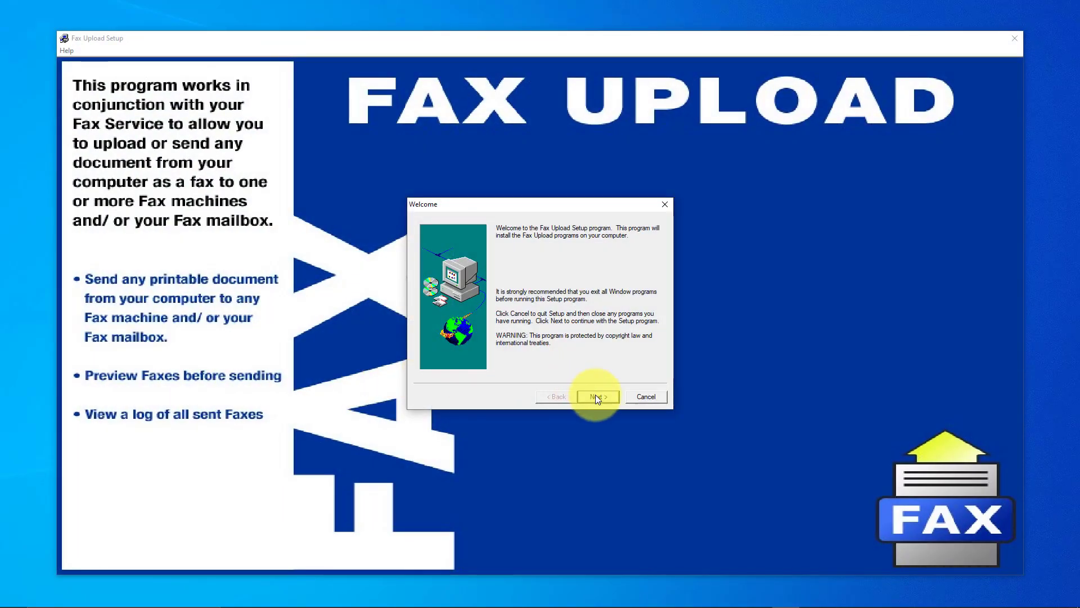
{"action": "left_click", "coordinate": [596, 396]}
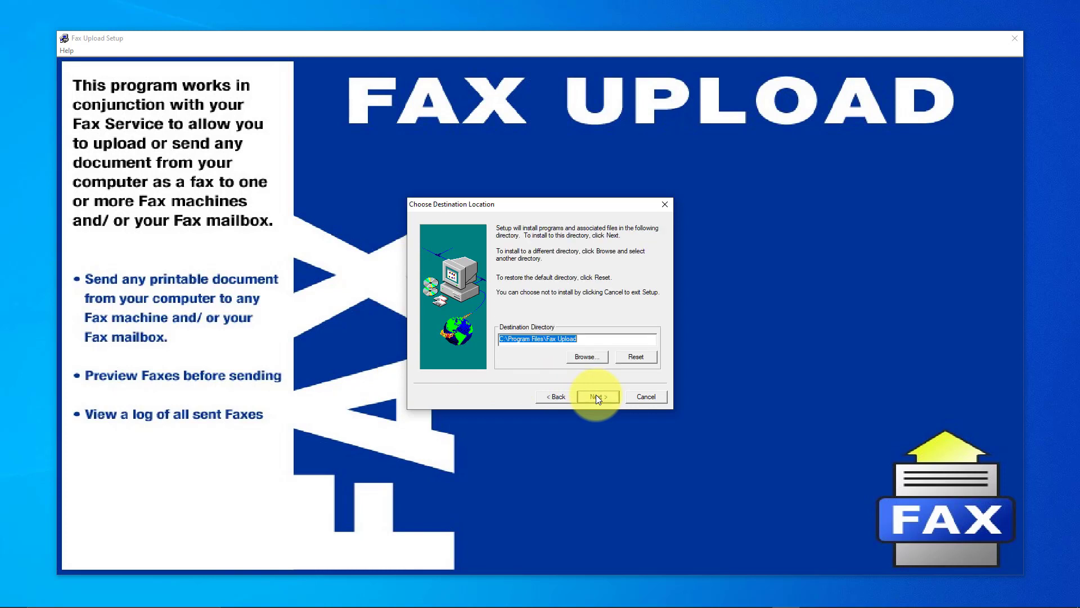
{"action": "left_click", "coordinate": [596, 397]}
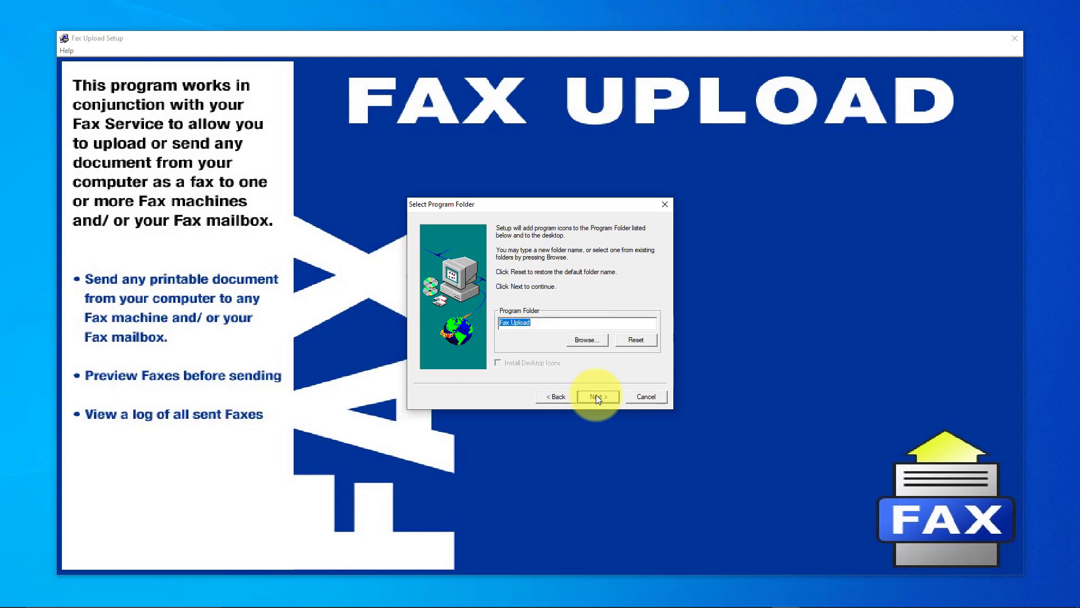
{"action": "left_click", "coordinate": [596, 396]}
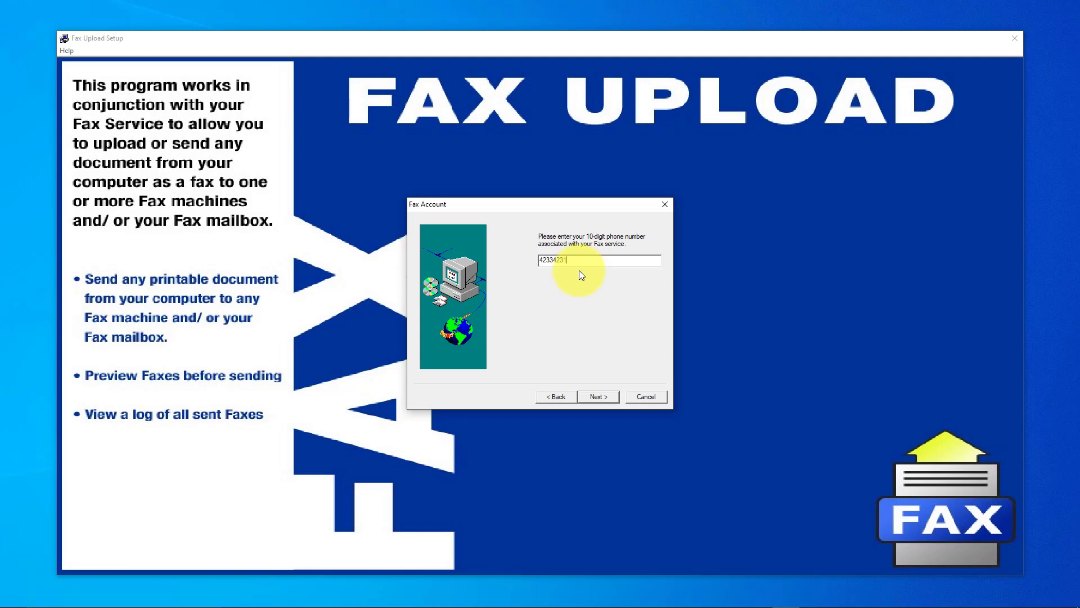
{"action": "left_click", "coordinate": [596, 401]}
{"action": "left_click", "coordinate": [597, 396]}
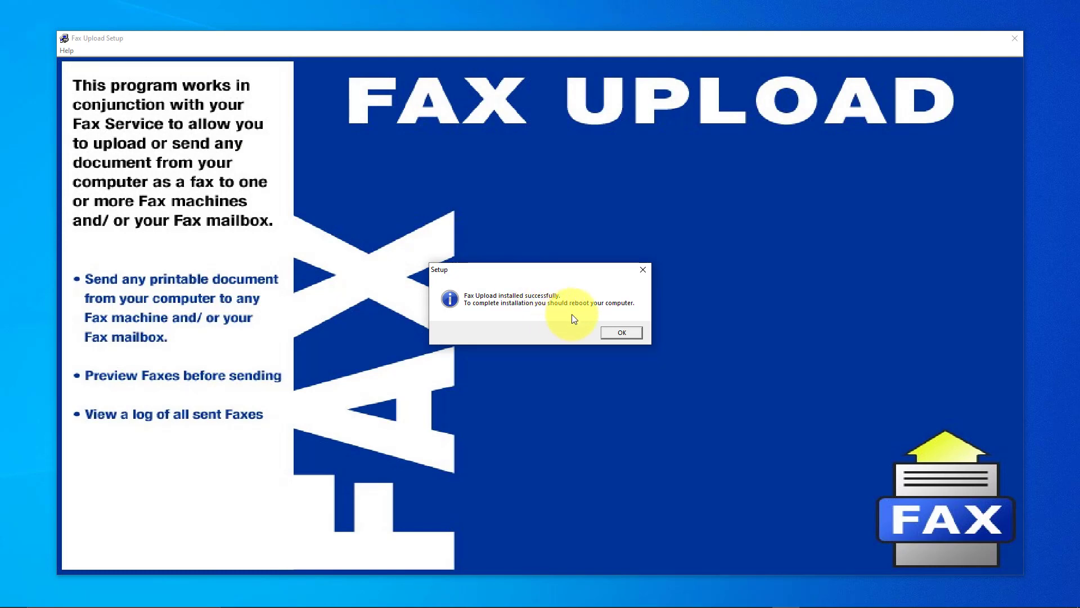
{"action": "left_click", "coordinate": [616, 332]}
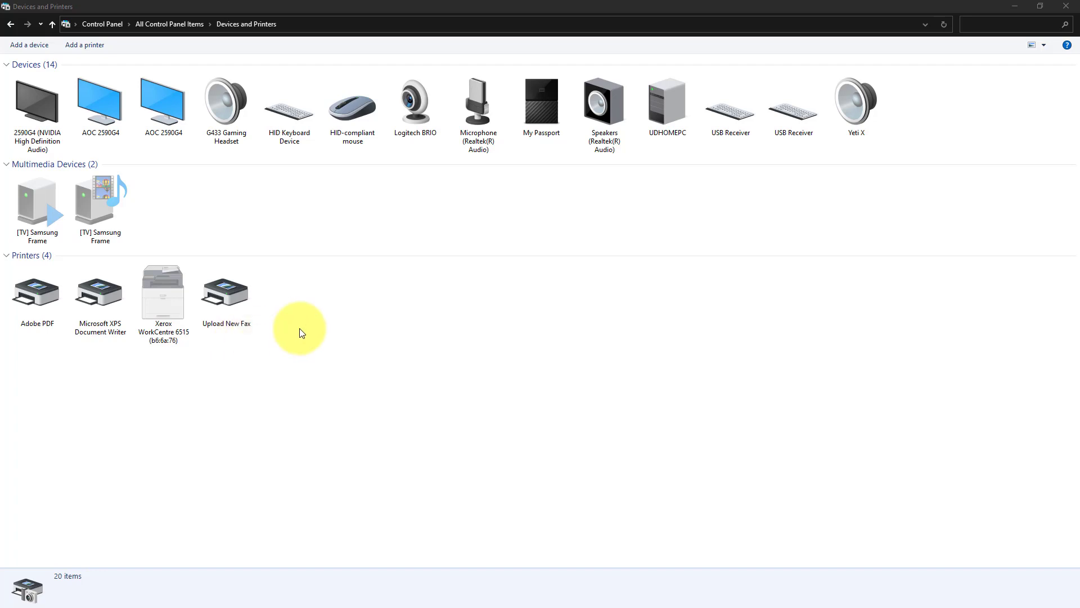
Minimize Devices and Printers to bring the Word document reading 'Test Fax' into view.
{"action": "left_click", "coordinate": [1007, 5]}
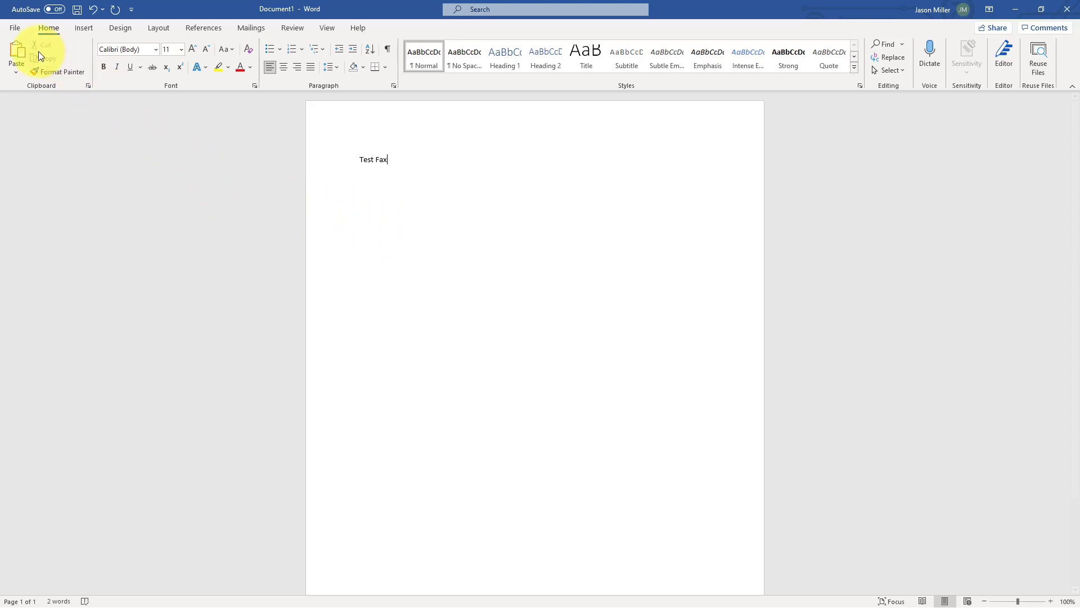
Print the Word document to the Upload New Fax printer instead of the offline Xerox.
{"action": "left_click", "coordinate": [17, 29]}
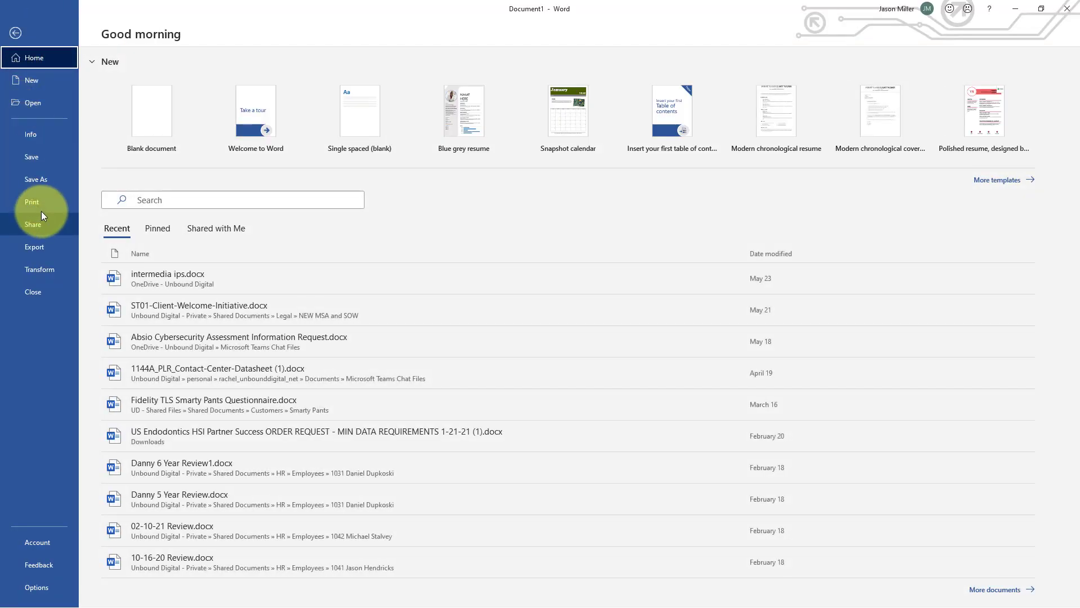
{"action": "left_click", "coordinate": [44, 200]}
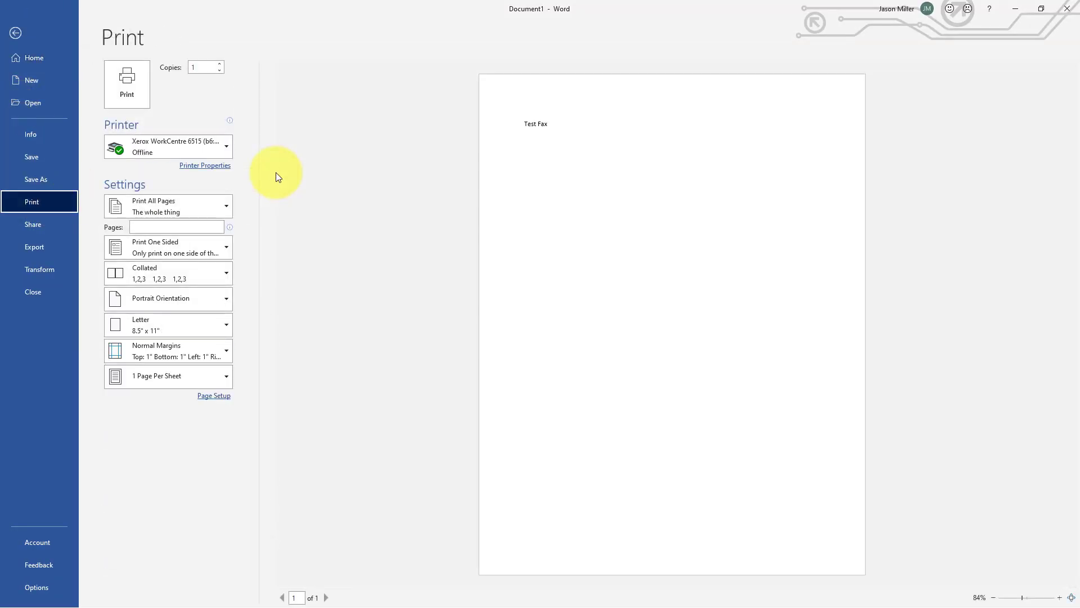
{"action": "mouse_move", "coordinate": [157, 153]}
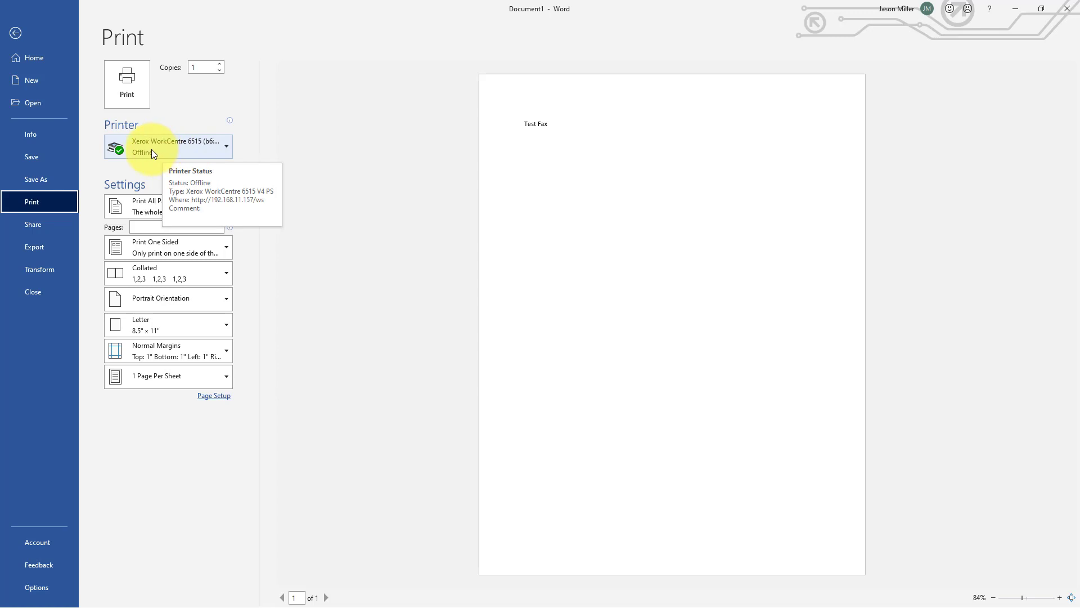
{"action": "left_click", "coordinate": [151, 150]}
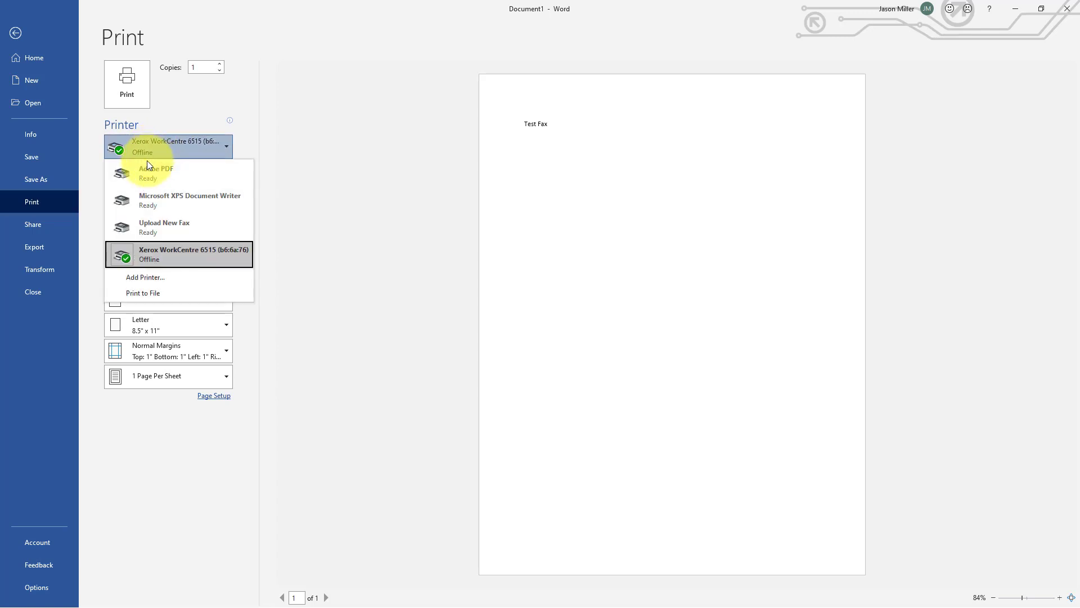
{"action": "left_click", "coordinate": [191, 227]}
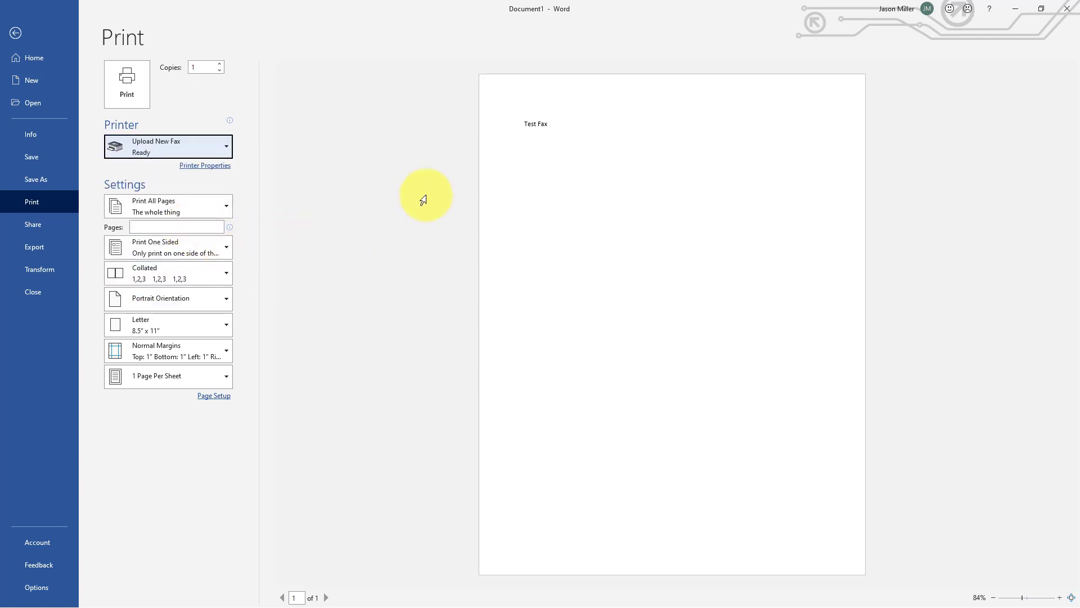
{"action": "left_click", "coordinate": [136, 90]}
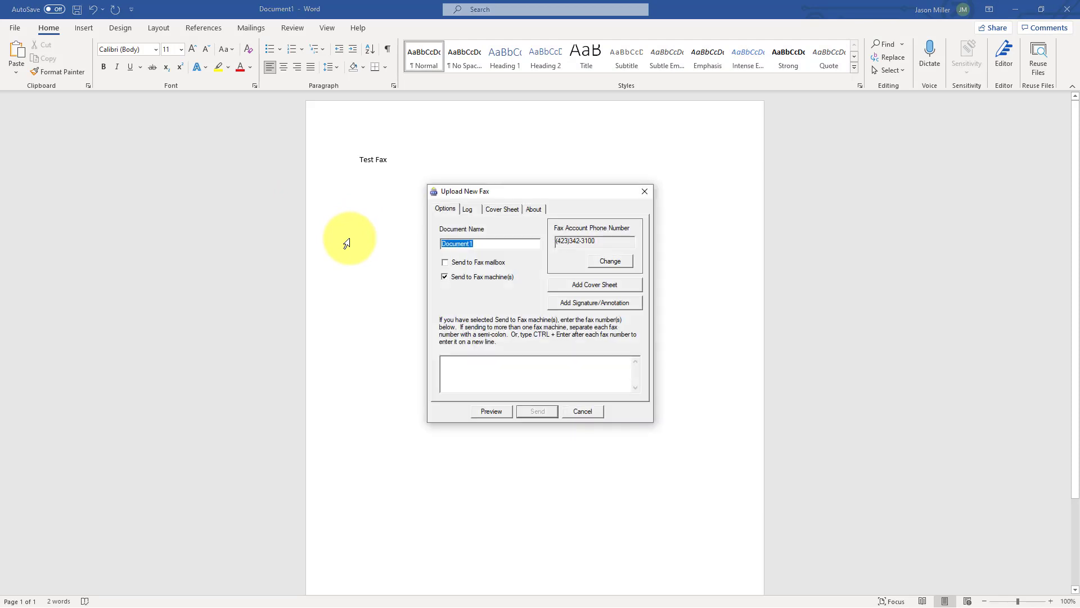
Enter the destination fax number in the Upload New Fax recipients box.
{"action": "left_click_drag", "start_coordinate": [479, 190], "coordinate": [454, 190]}
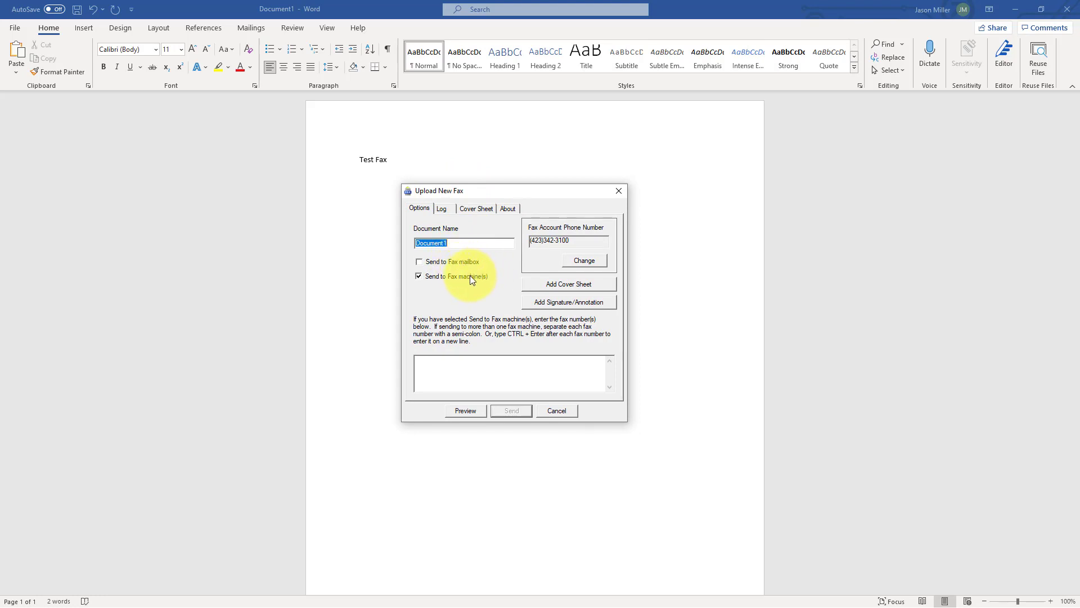
{"action": "left_click", "coordinate": [459, 365]}
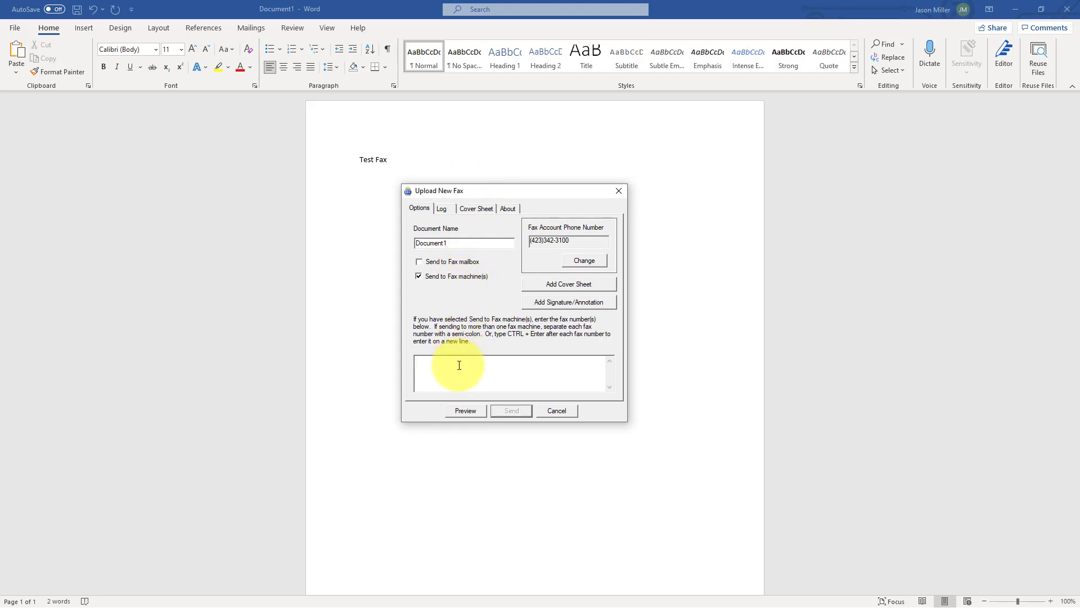
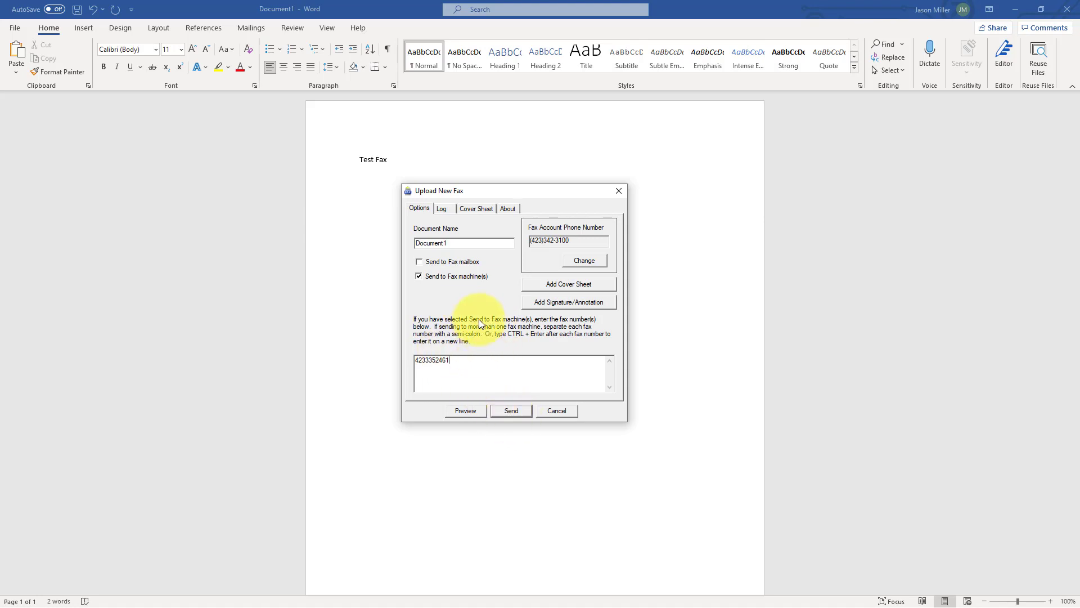
Look through the Log, Cover Sheet and About tabs of the fax dialog.
{"action": "left_click", "coordinate": [443, 209]}
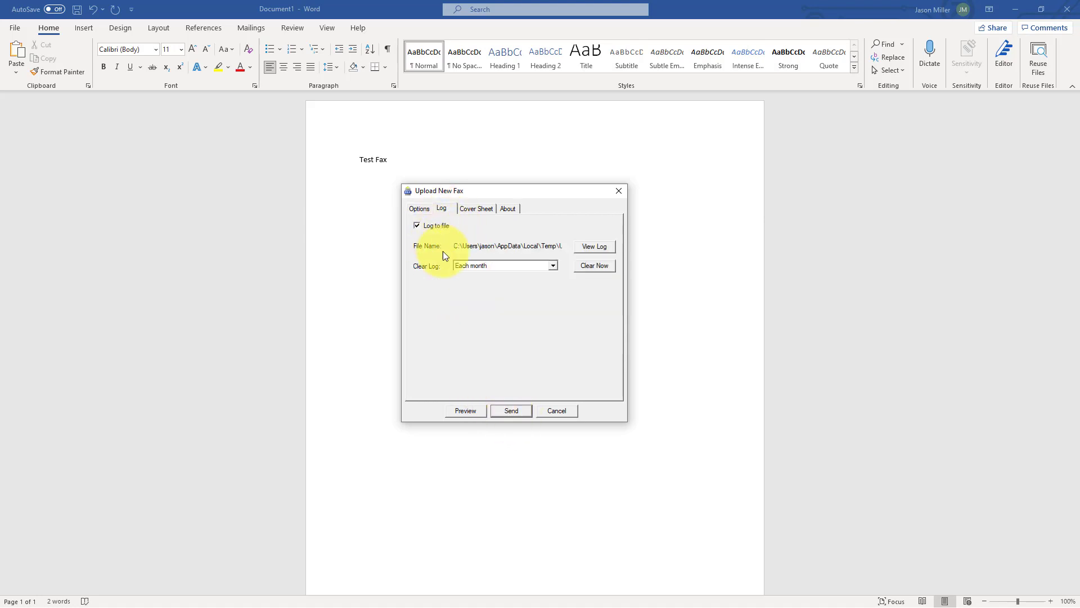
{"action": "left_click", "coordinate": [482, 210]}
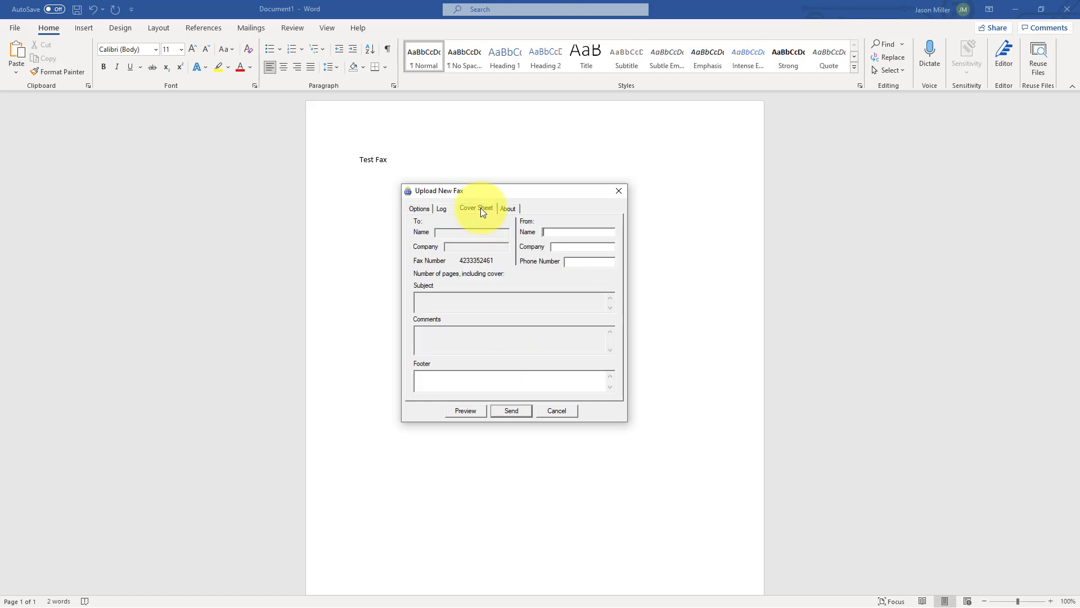
{"action": "left_click", "coordinate": [560, 237]}
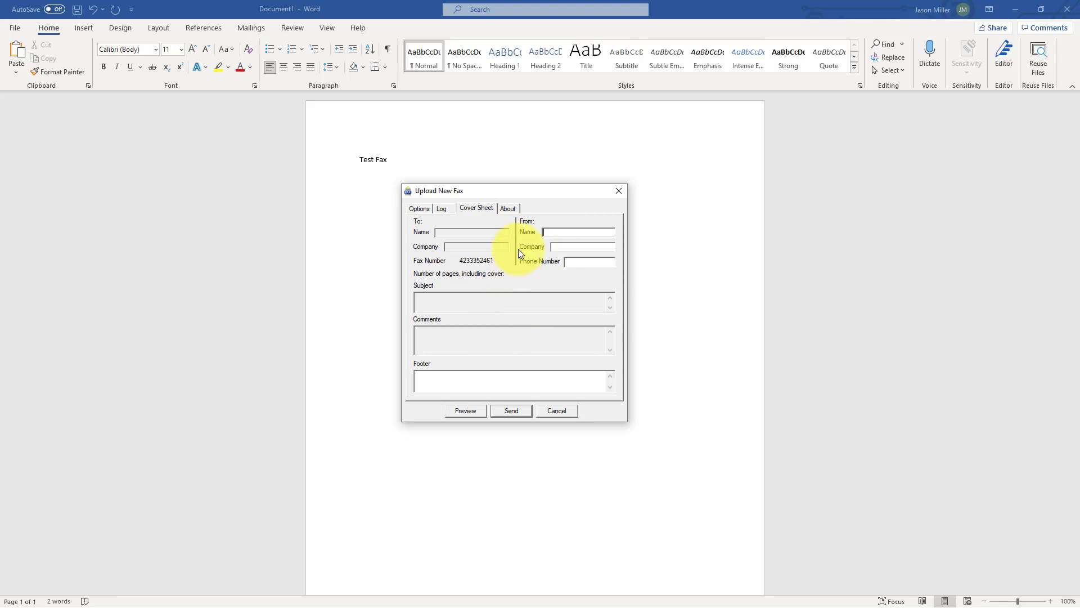
{"action": "left_click", "coordinate": [517, 208]}
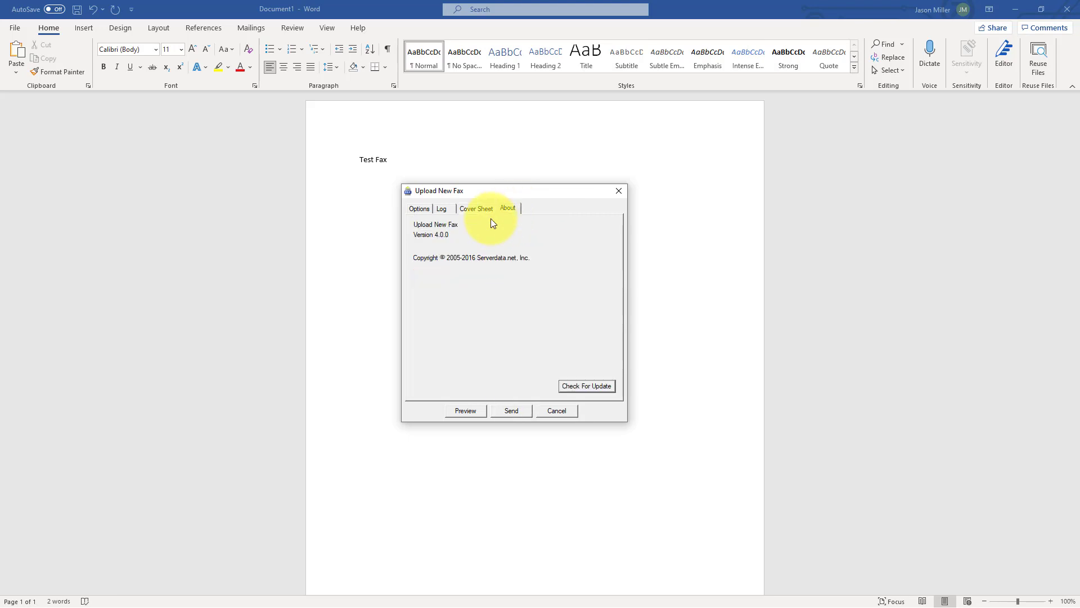
Return to the Options tab and submit the fax for sending.
{"action": "left_click", "coordinate": [430, 210]}
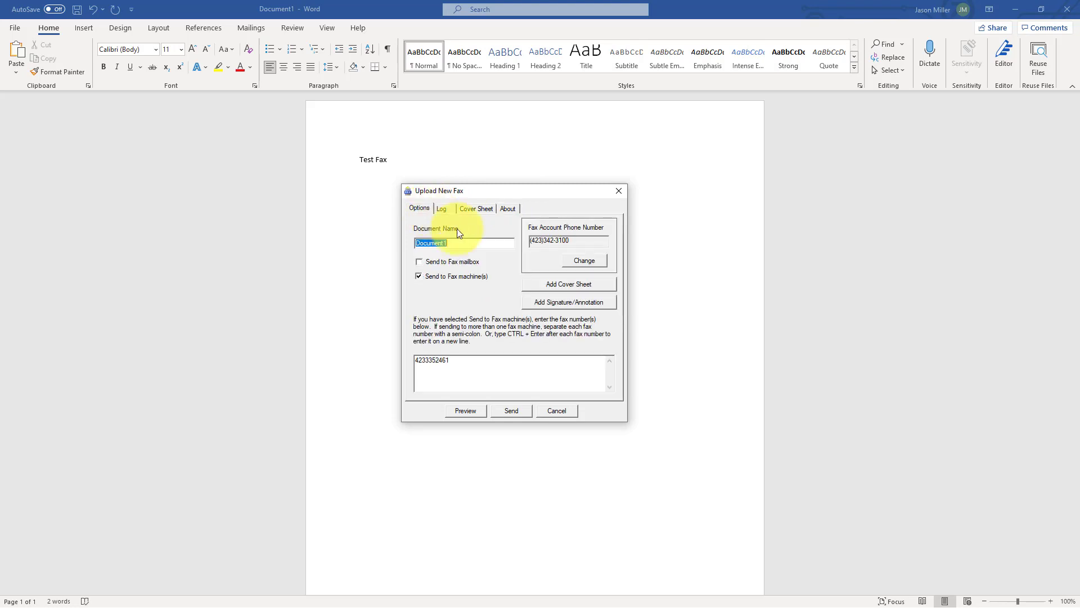
{"action": "left_click", "coordinate": [508, 364]}
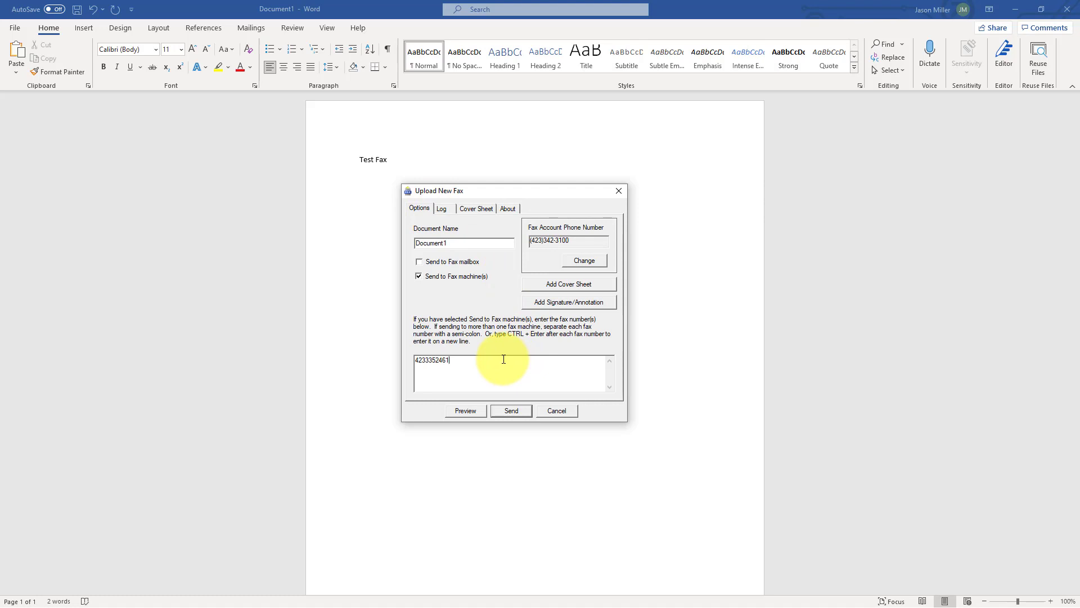
{"action": "key", "text": "Return"}
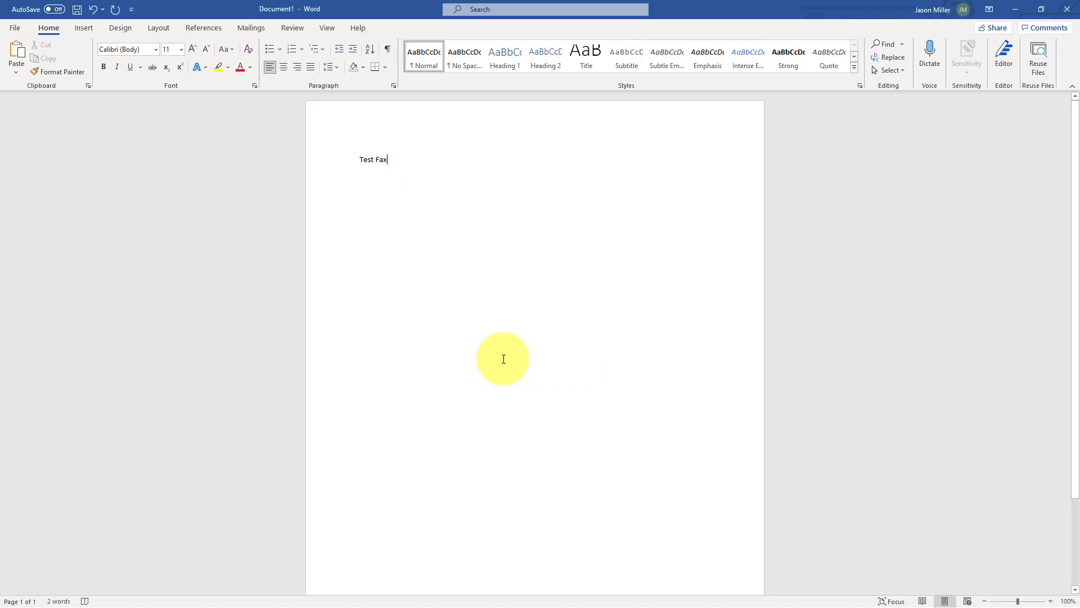